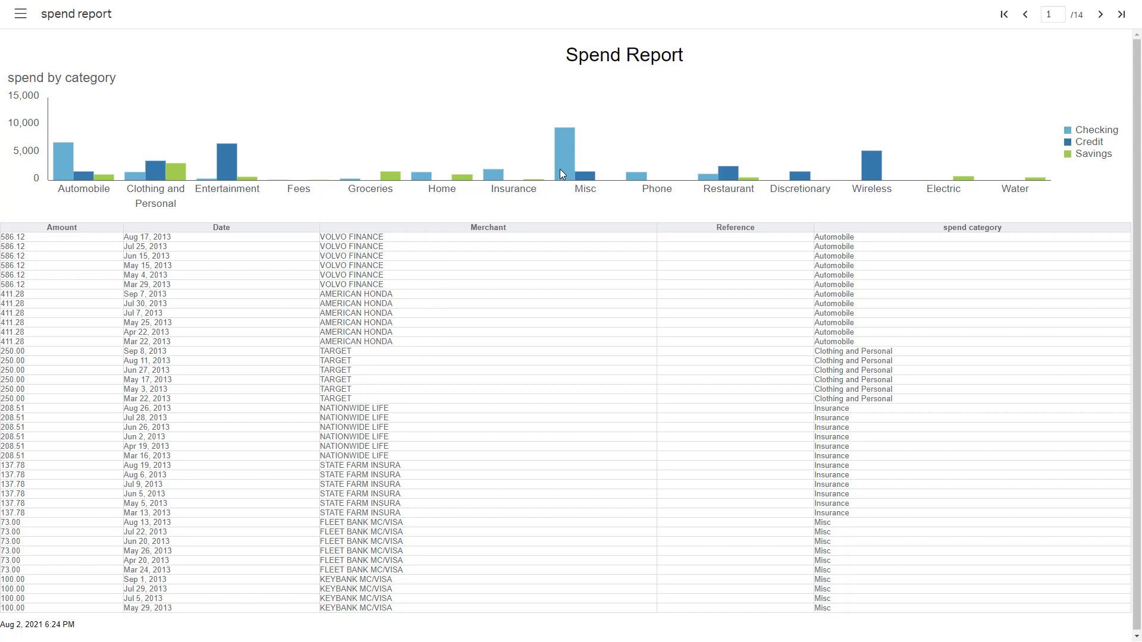
Step: Open the report's main menu and close it again
mouse_move(575, 173)
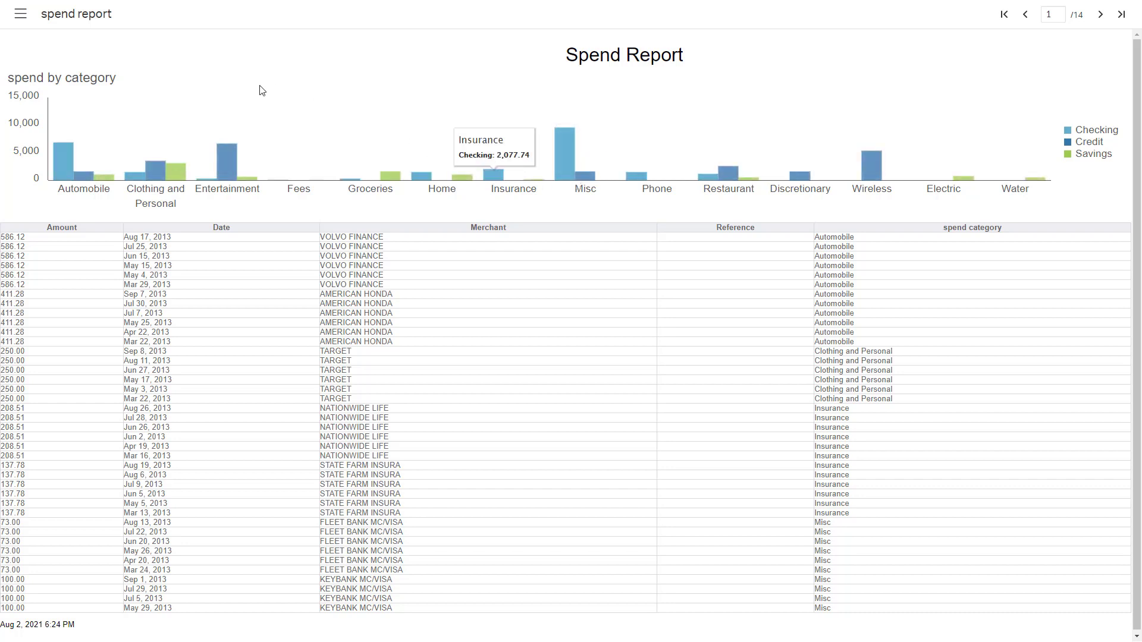
left_click(20, 13)
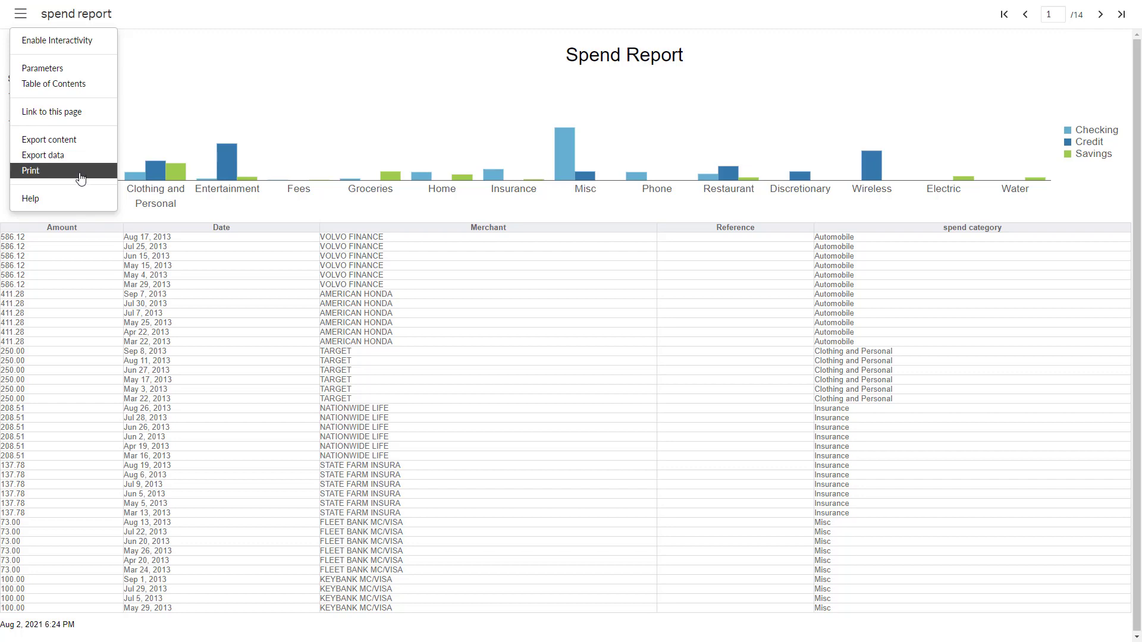
left_click(196, 276)
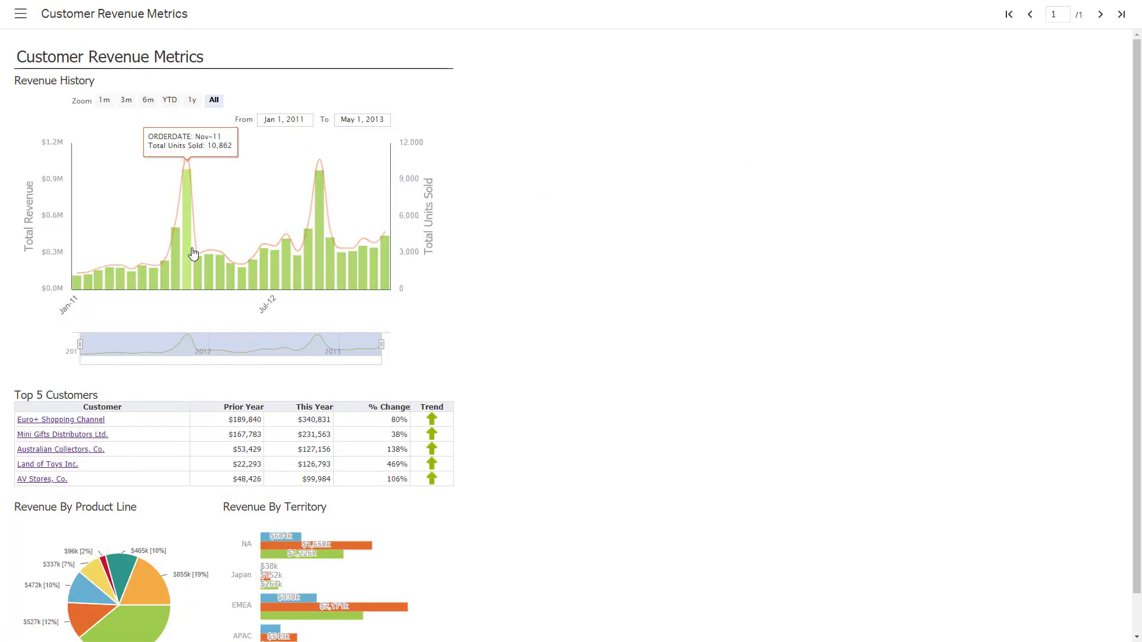
Step: Zoom revenue history to 1y, 6m and Oct 2011–Feb 2012, reset, then drill into Vintage Cars
left_click(193, 101)
left_click(148, 103)
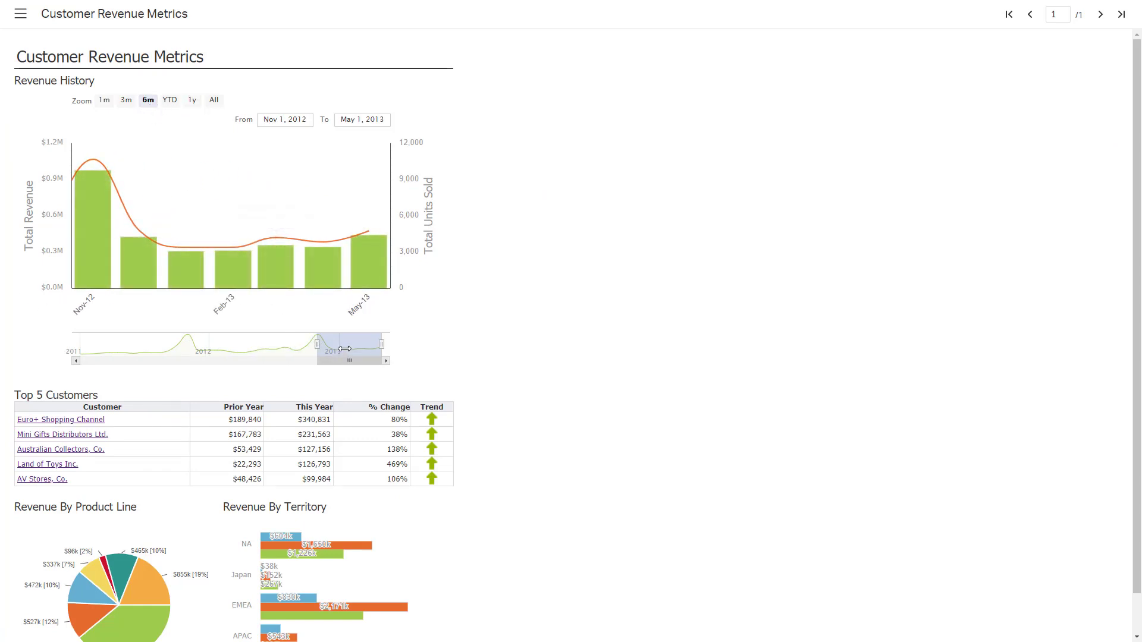
left_click_drag(345, 349, 253, 345)
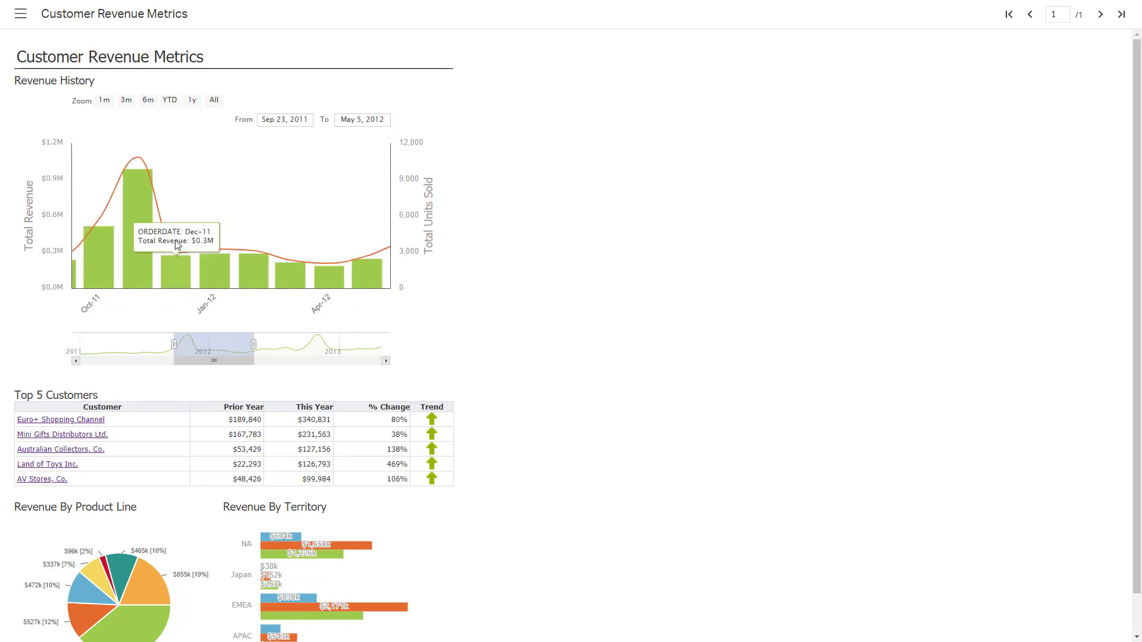
left_click_drag(93, 262, 257, 297)
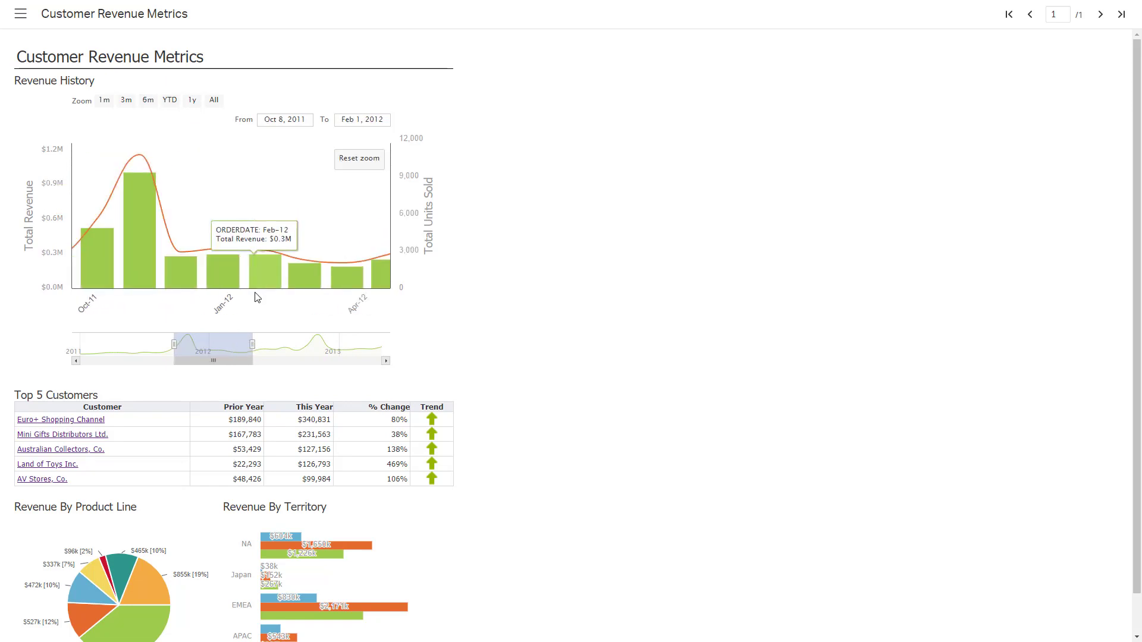
left_click(355, 161)
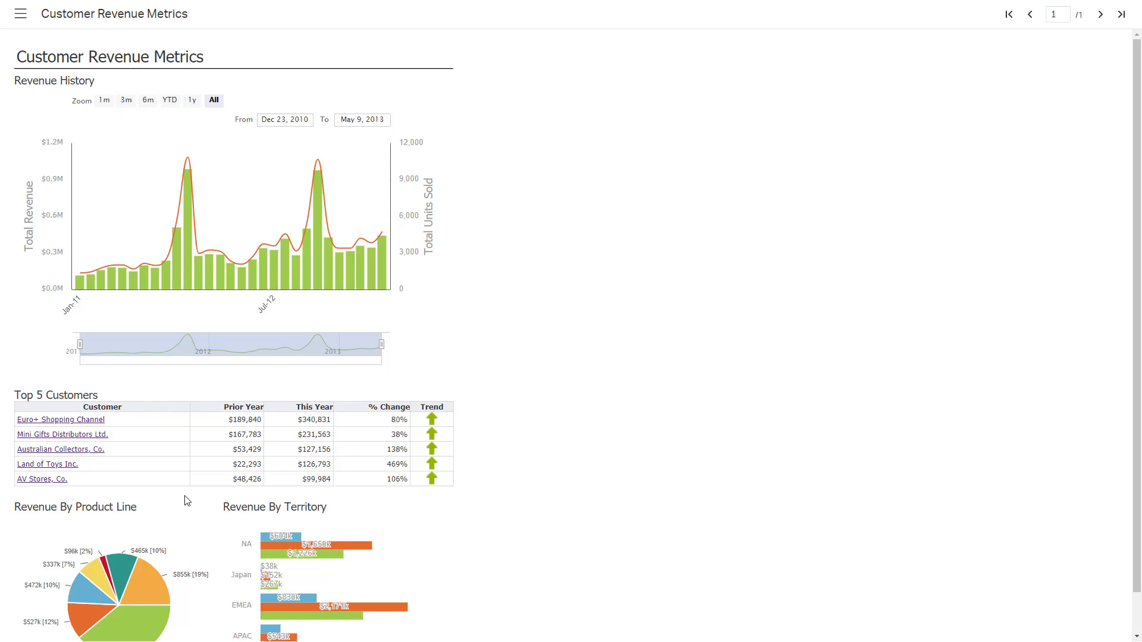
left_click(149, 587)
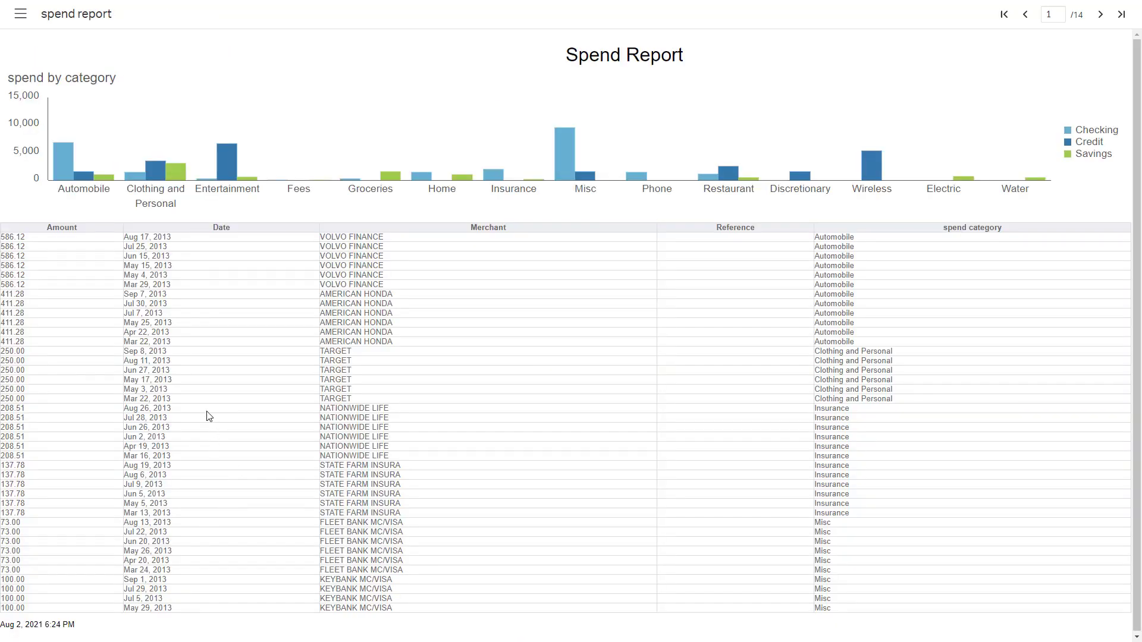
Step: Enable interactivity on the Spend Report from its main menu
left_click(20, 13)
left_click(72, 46)
Step: Select the Date column and browse its options menu without choosing anything
left_click(232, 272)
left_click(311, 216)
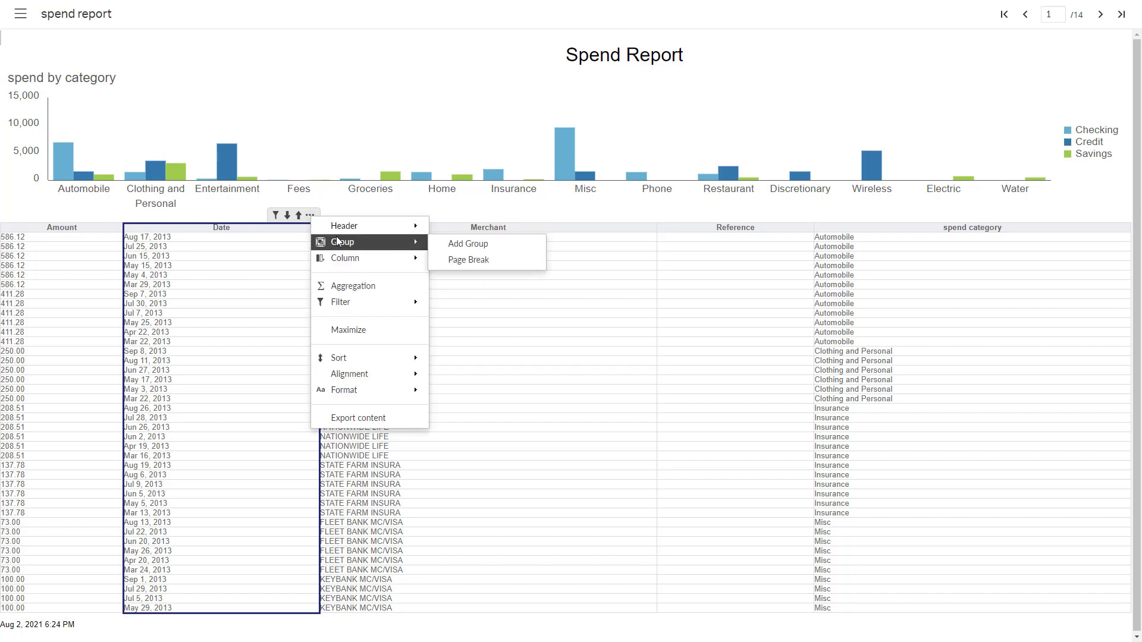
mouse_move(380, 263)
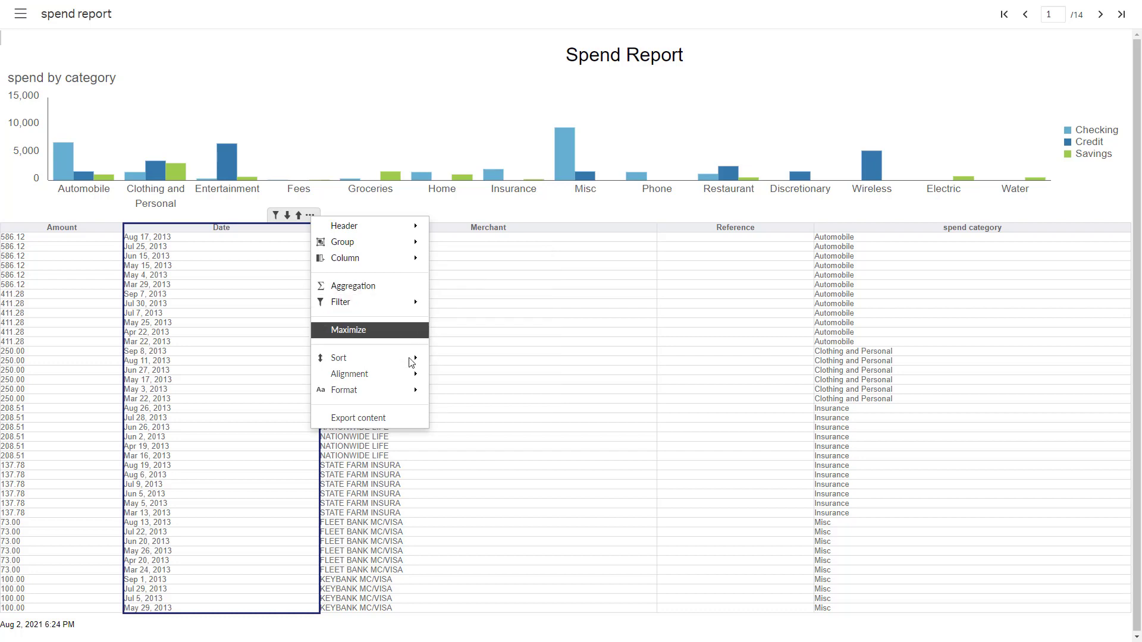
mouse_move(405, 386)
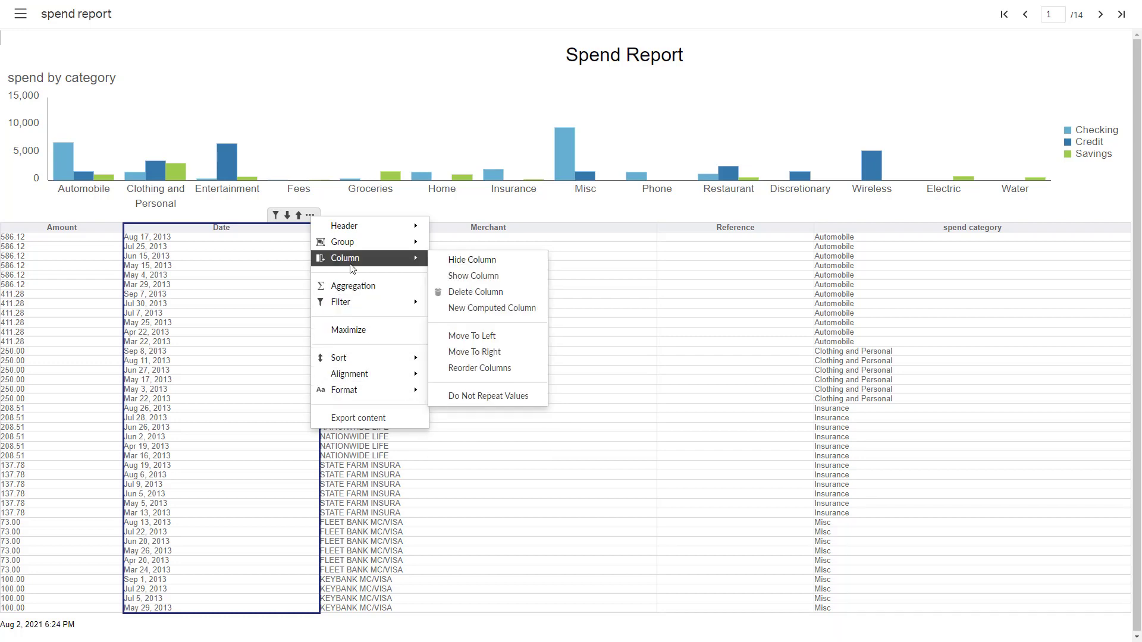
left_click(607, 257)
Step: Add a Date group binned every 1 week
left_click(198, 256)
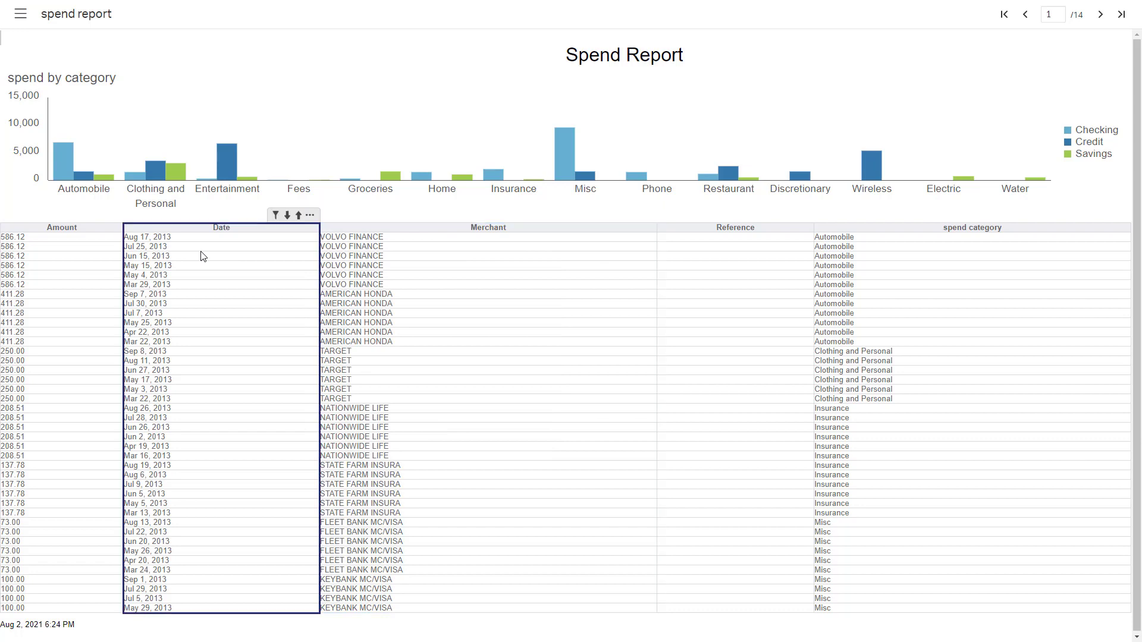
left_click(312, 219)
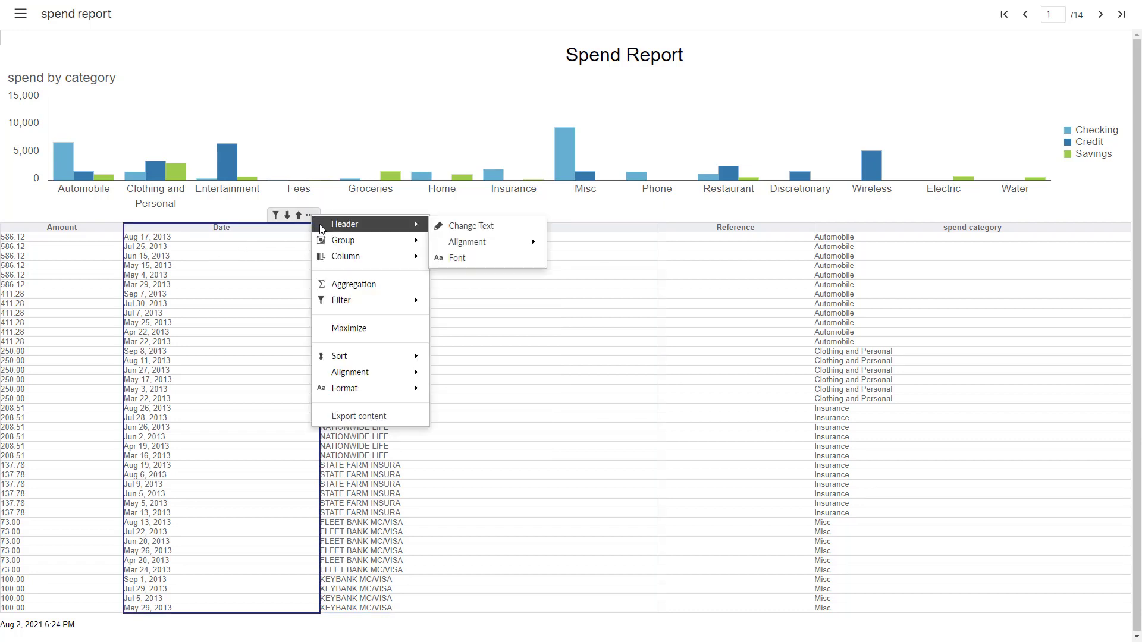
left_click(472, 243)
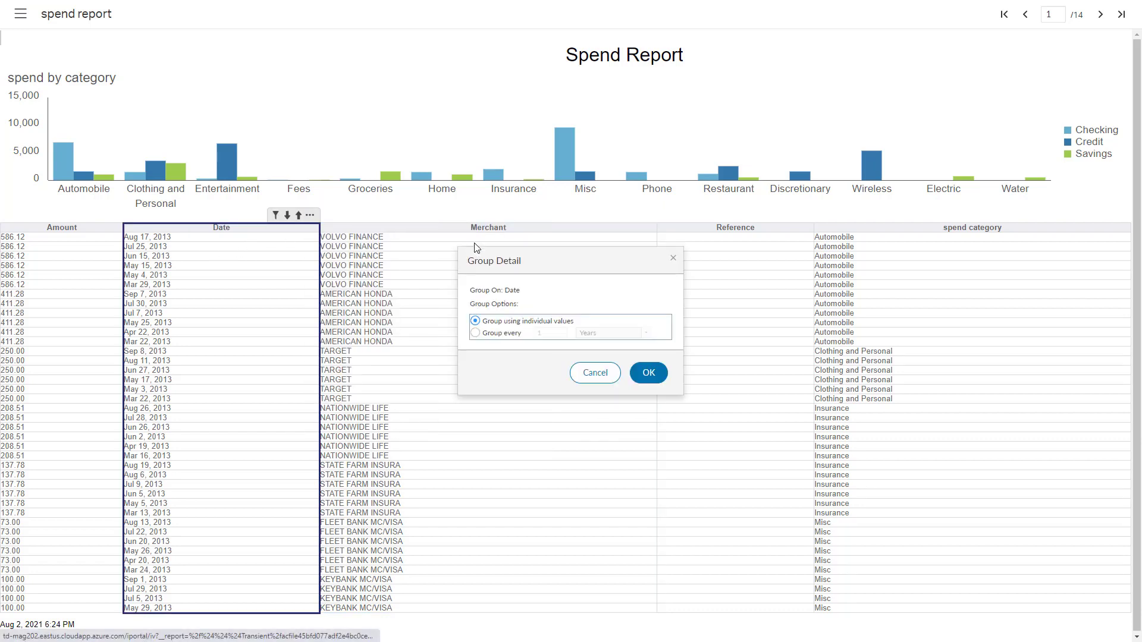
left_click(475, 333)
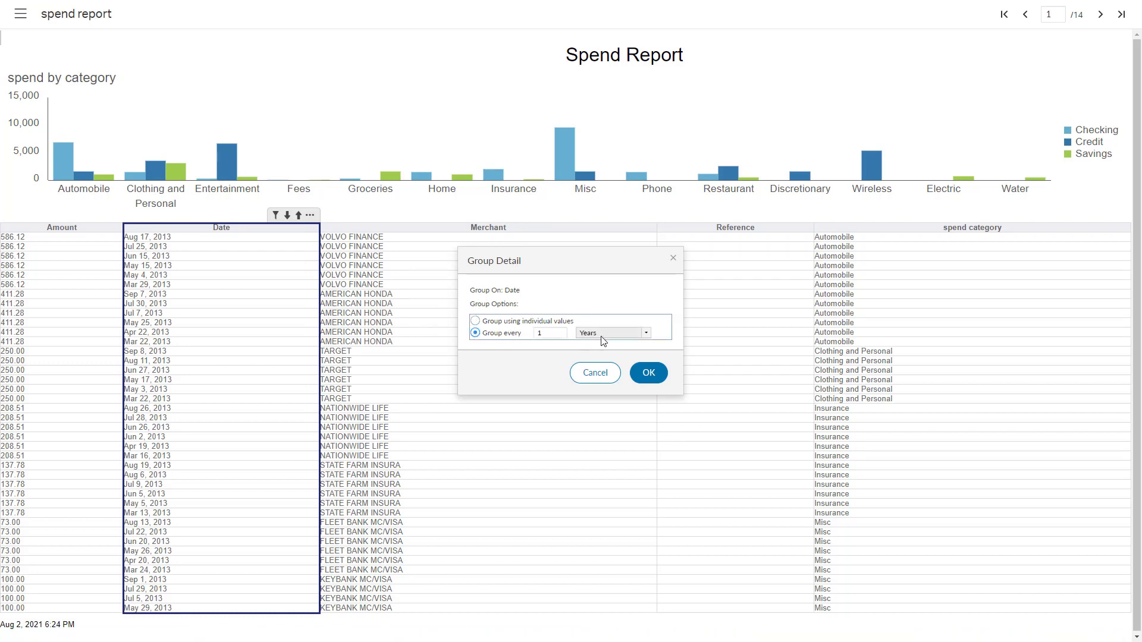
left_click(645, 333)
left_click(629, 368)
left_click(654, 373)
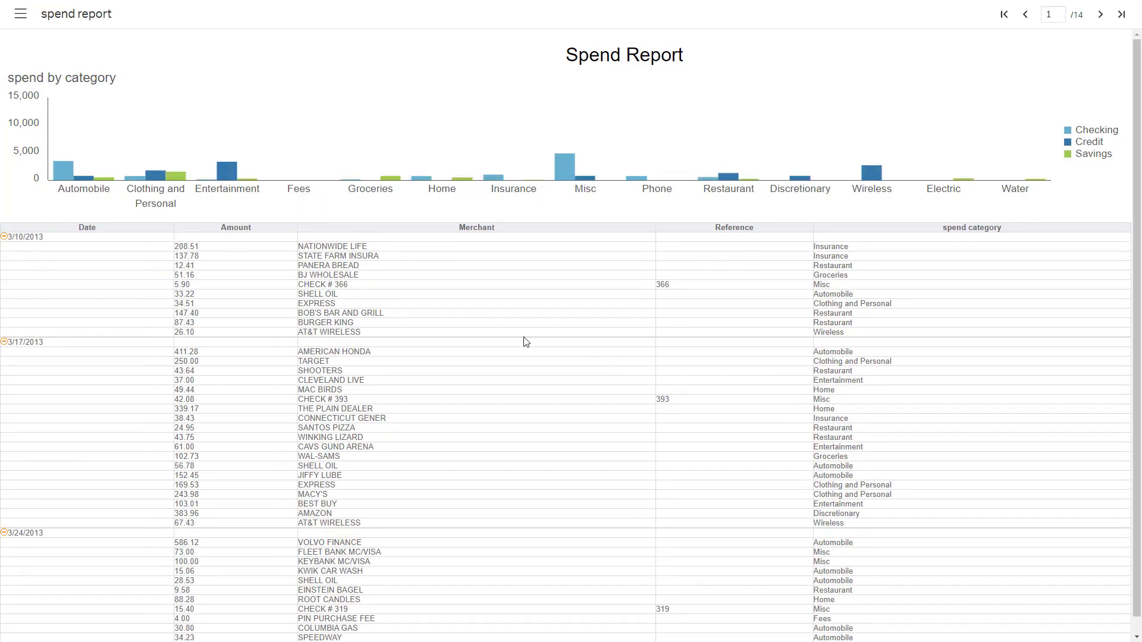
Step: Group rows by spend category within each date and move Date to the far left
left_click(927, 260)
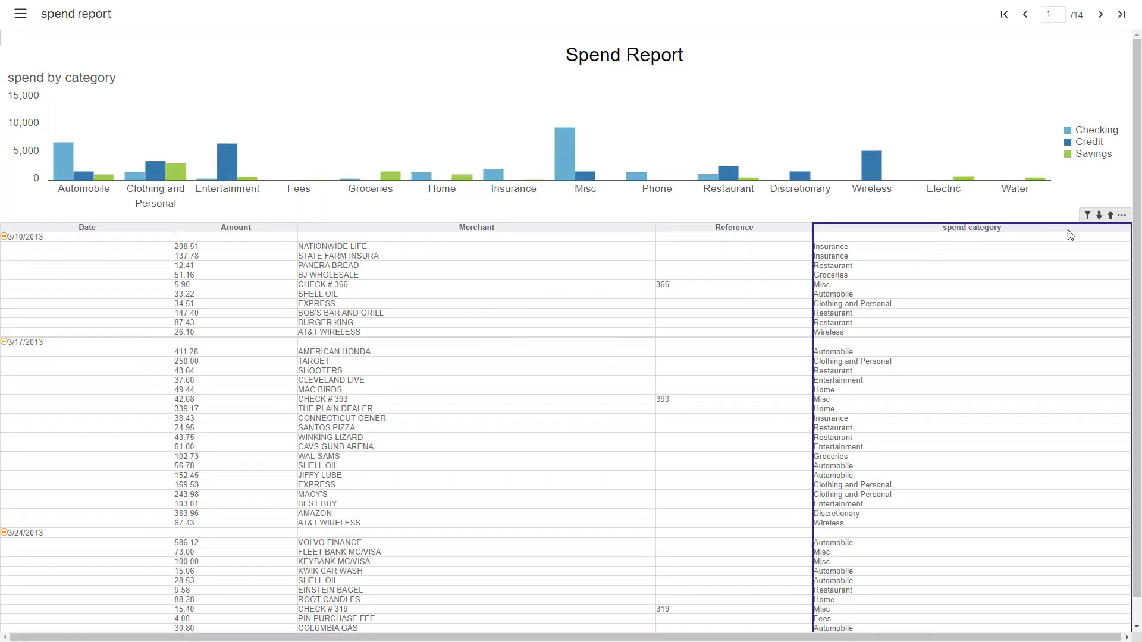
left_click(1121, 215)
mouse_move(1104, 245)
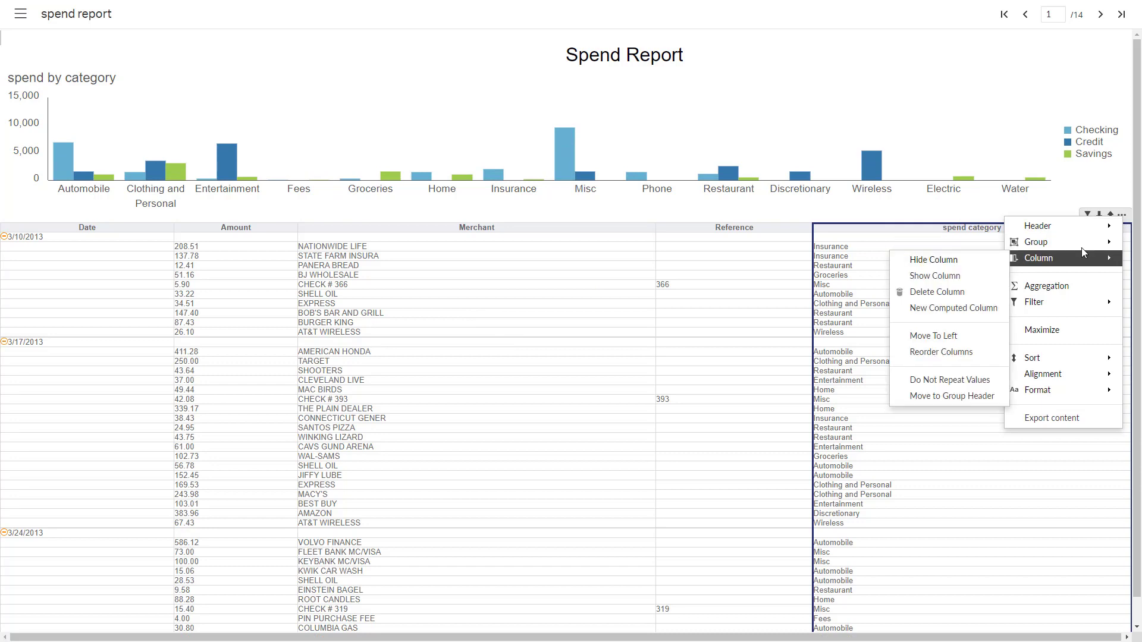
left_click(931, 244)
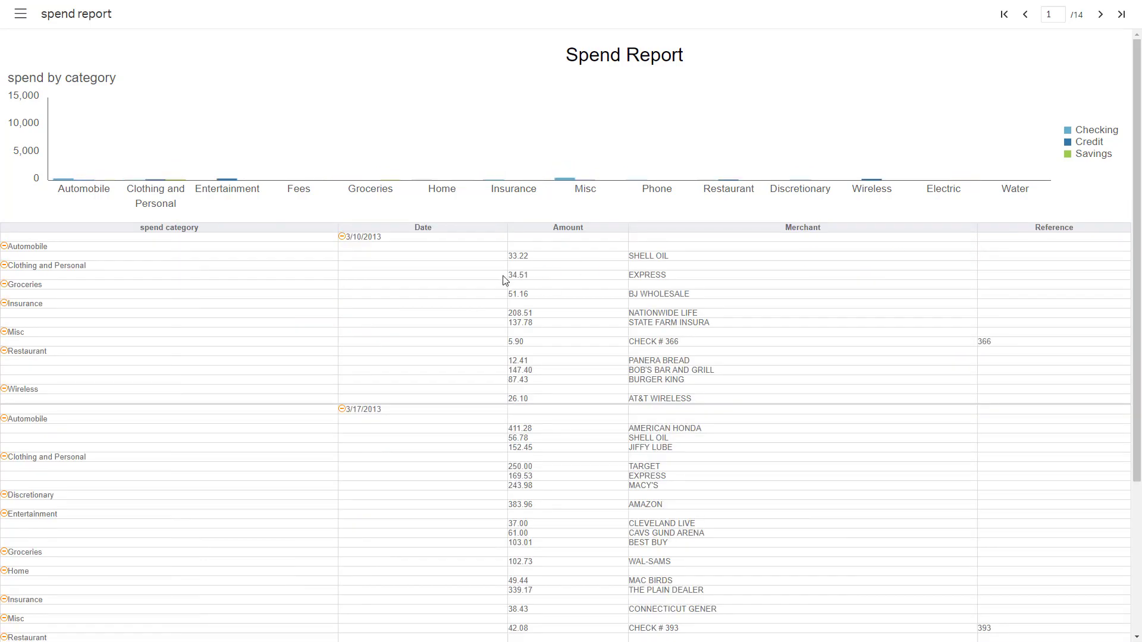
left_click(434, 230)
left_click_drag(434, 232, 76, 244)
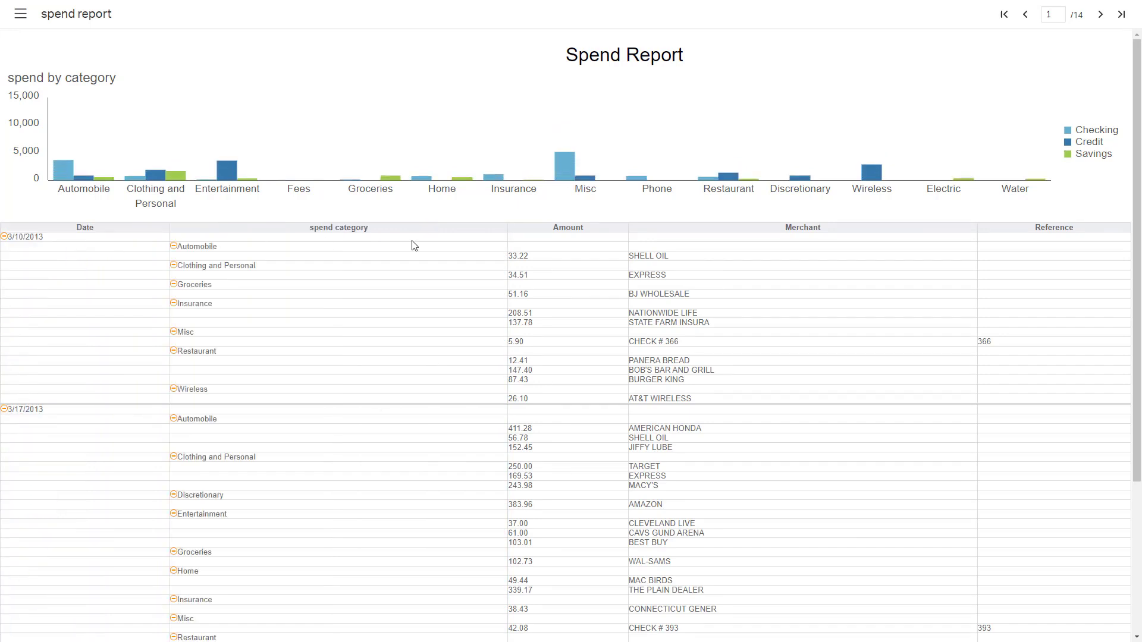
Step: Add a Sum of Amount footer on the Date week group, showing 744.42 for the first week
left_click(586, 259)
left_click(618, 216)
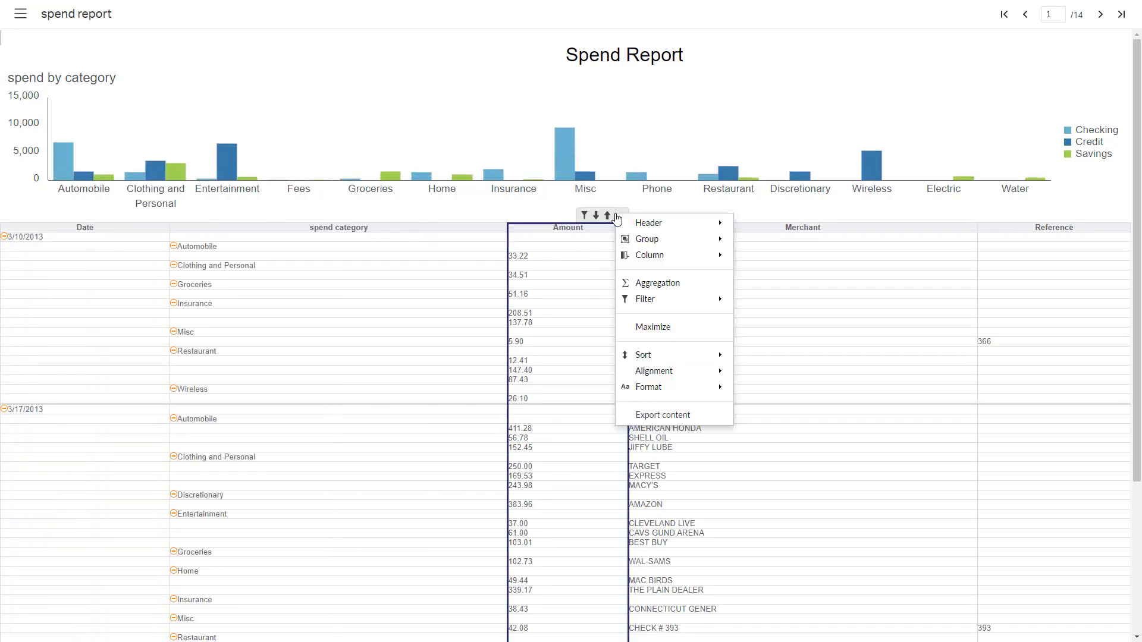
left_click(658, 284)
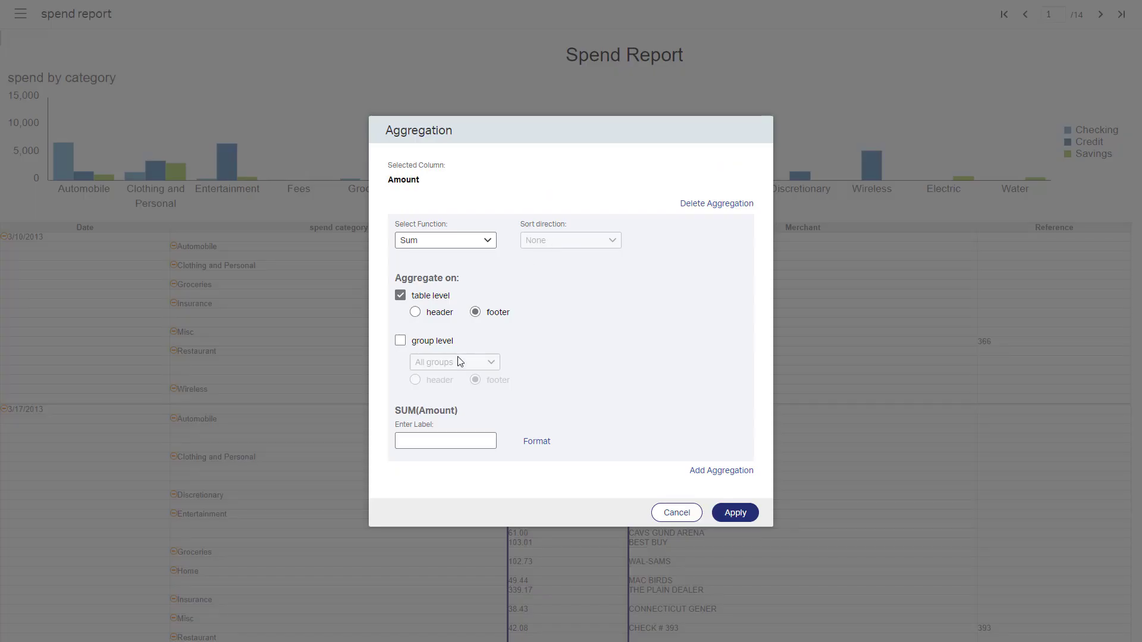
left_click(400, 340)
left_click(473, 365)
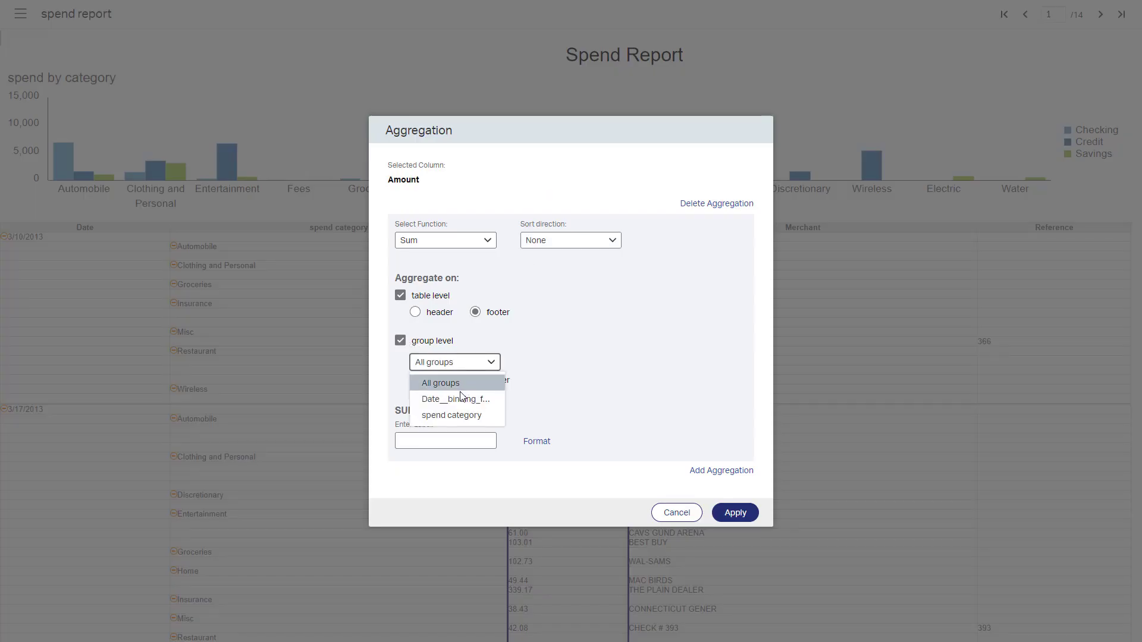
left_click(459, 396)
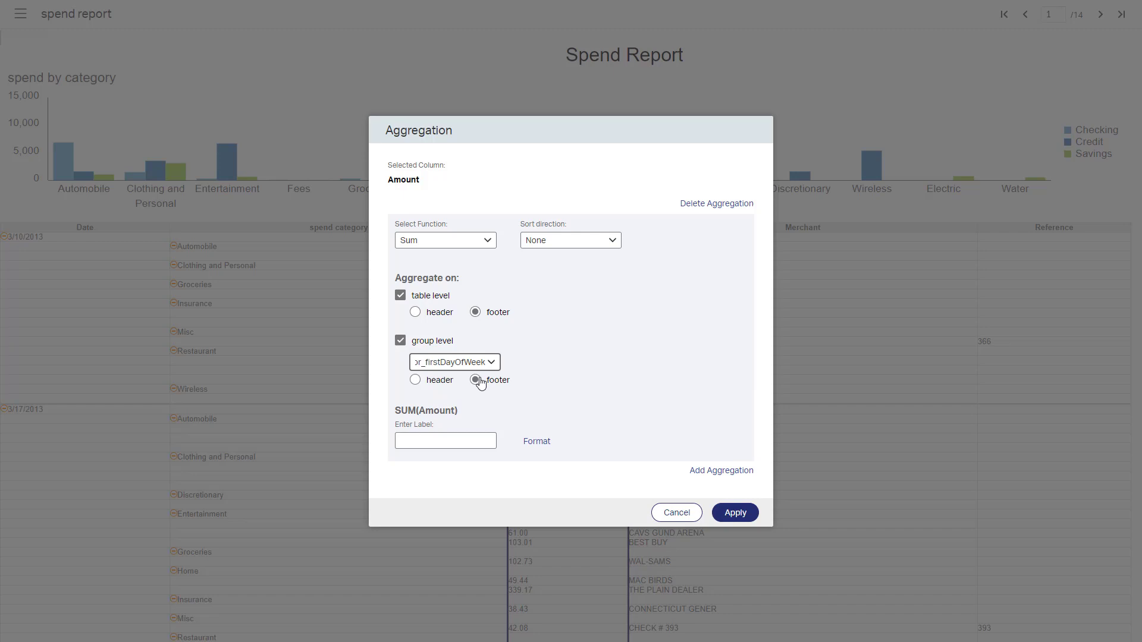
left_click(735, 513)
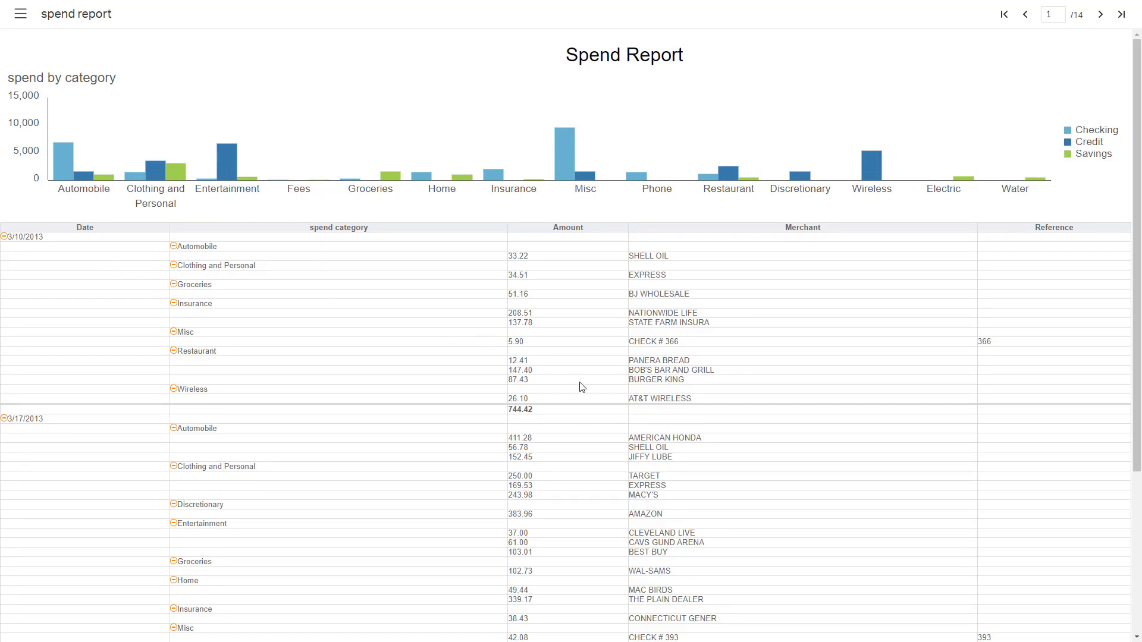
Step: Select the Amount column, then the whole spend category column
left_click(406, 333)
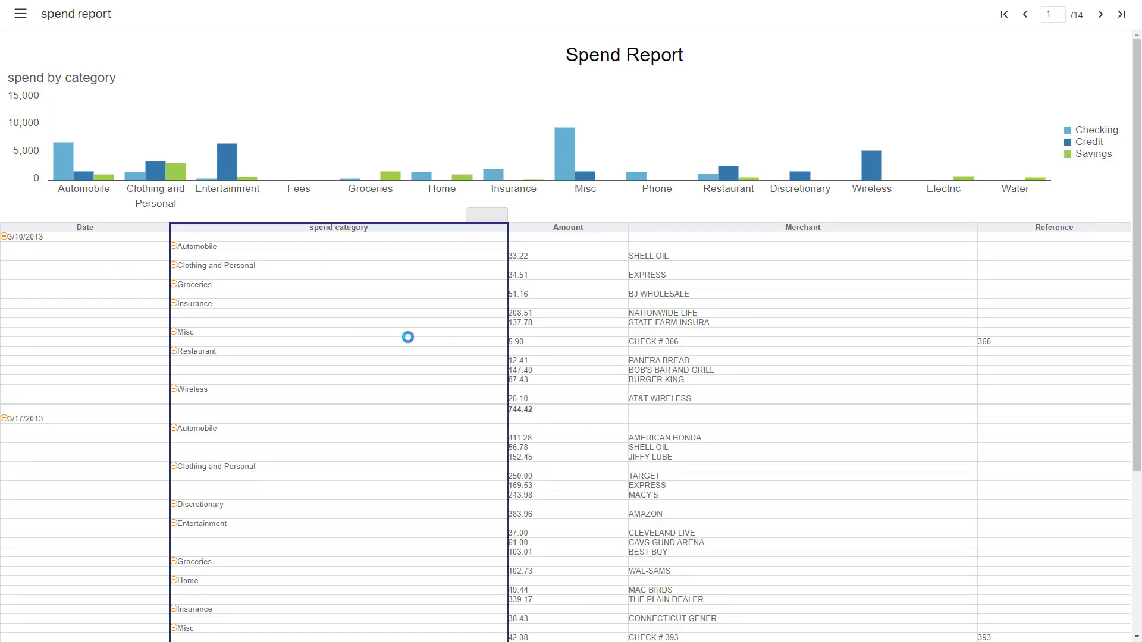
left_click(599, 319)
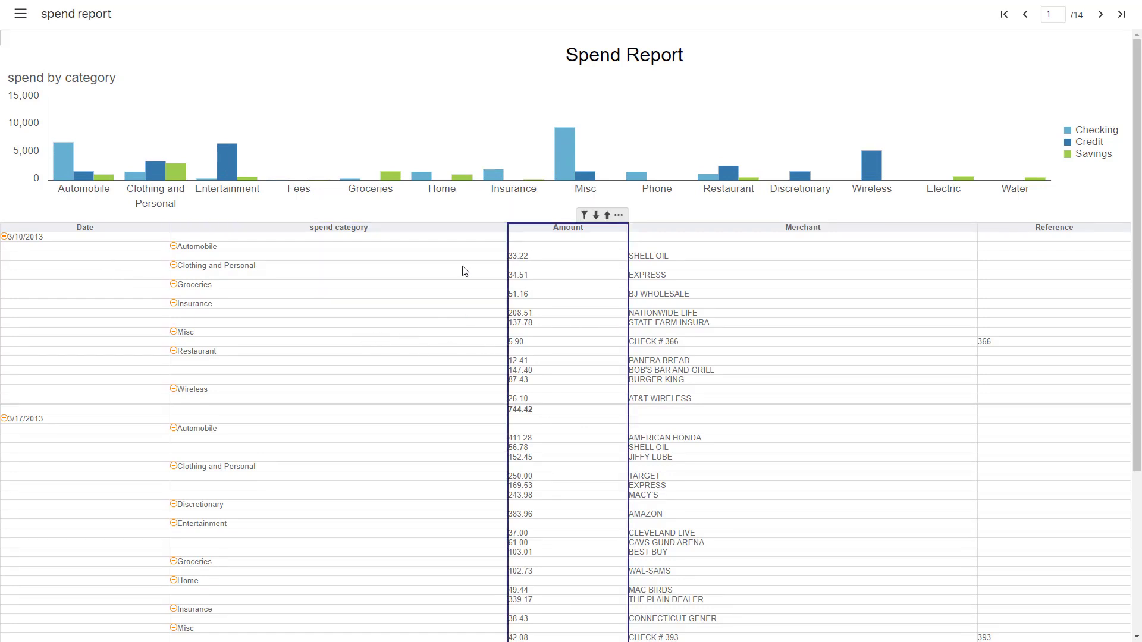
left_click(618, 216)
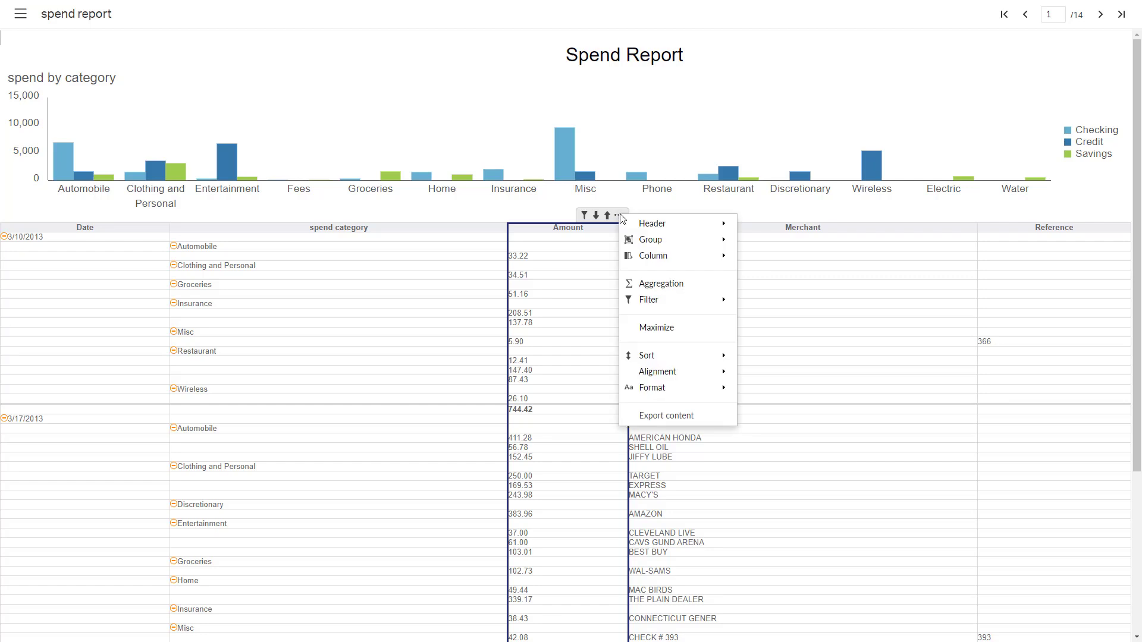
left_click(447, 246)
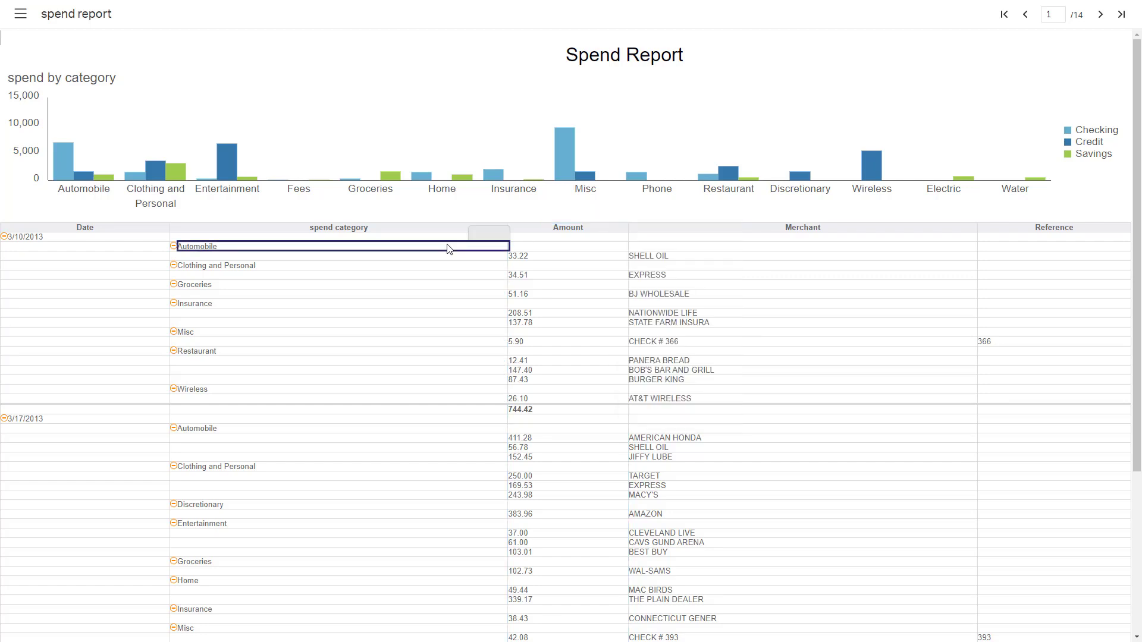
left_click(410, 265)
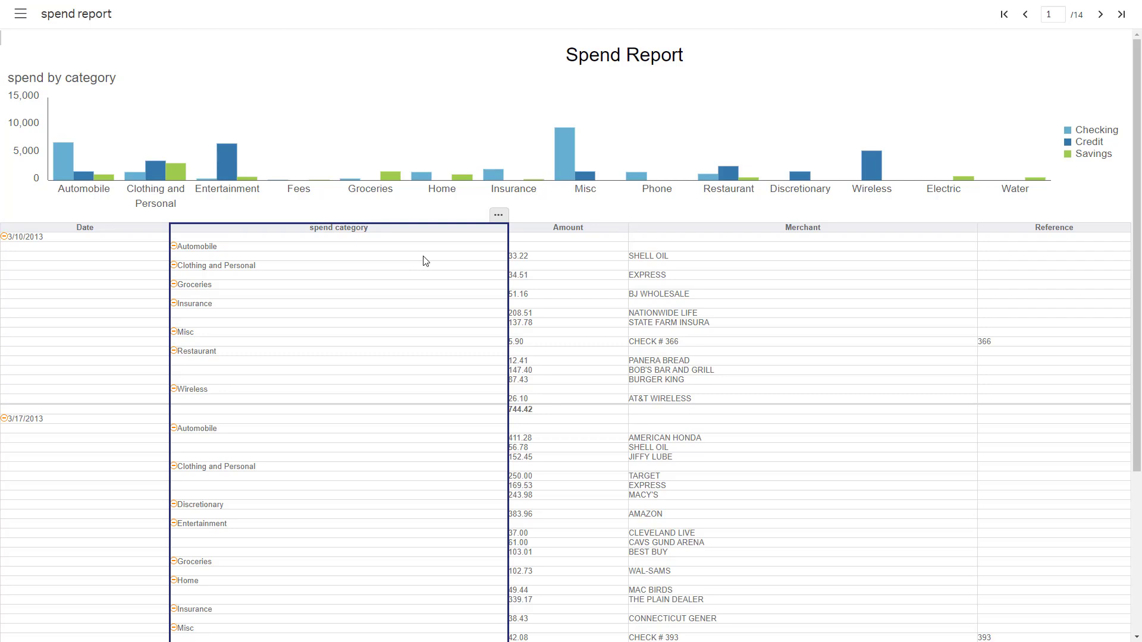
Step: Save the report design as 'my new spend report'
left_click(22, 17)
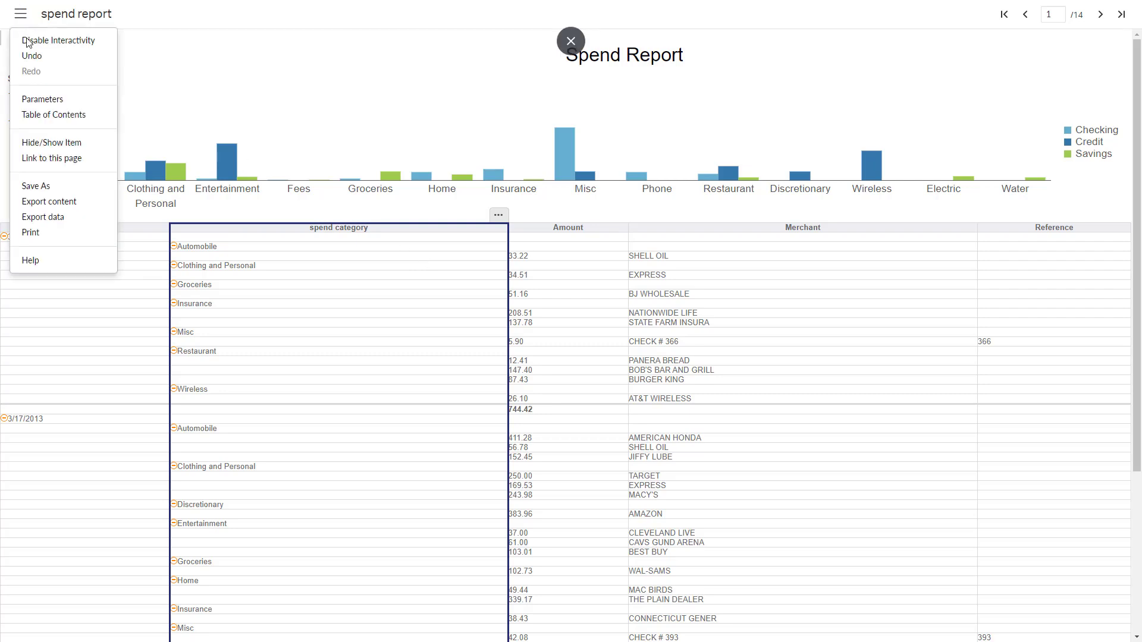
left_click(54, 185)
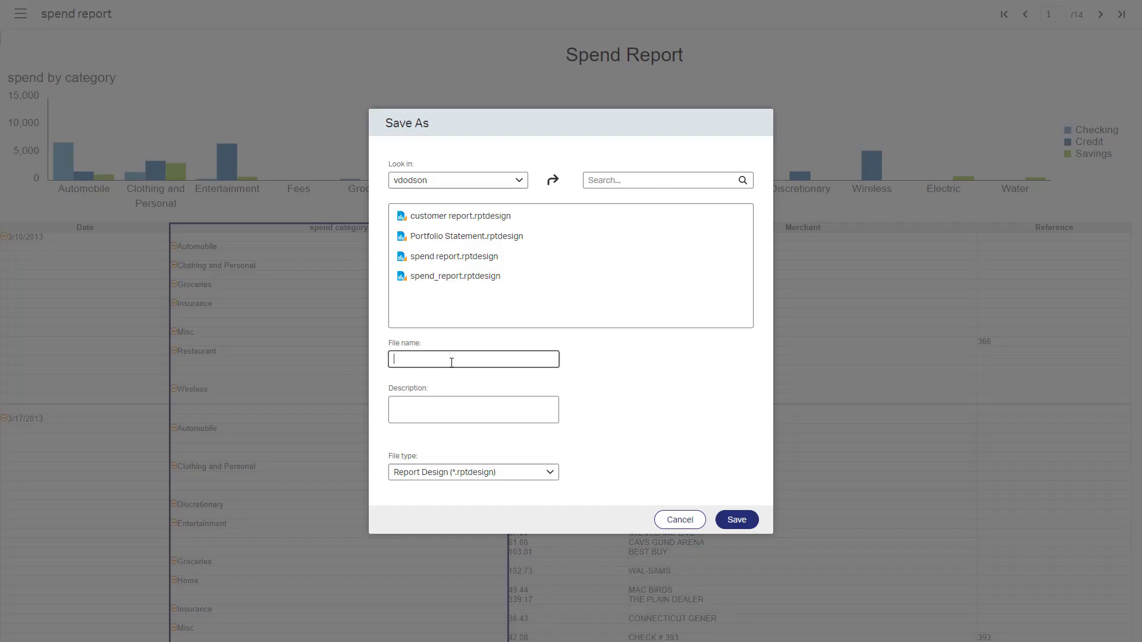
type("my new spemnd report")
left_click(736, 519)
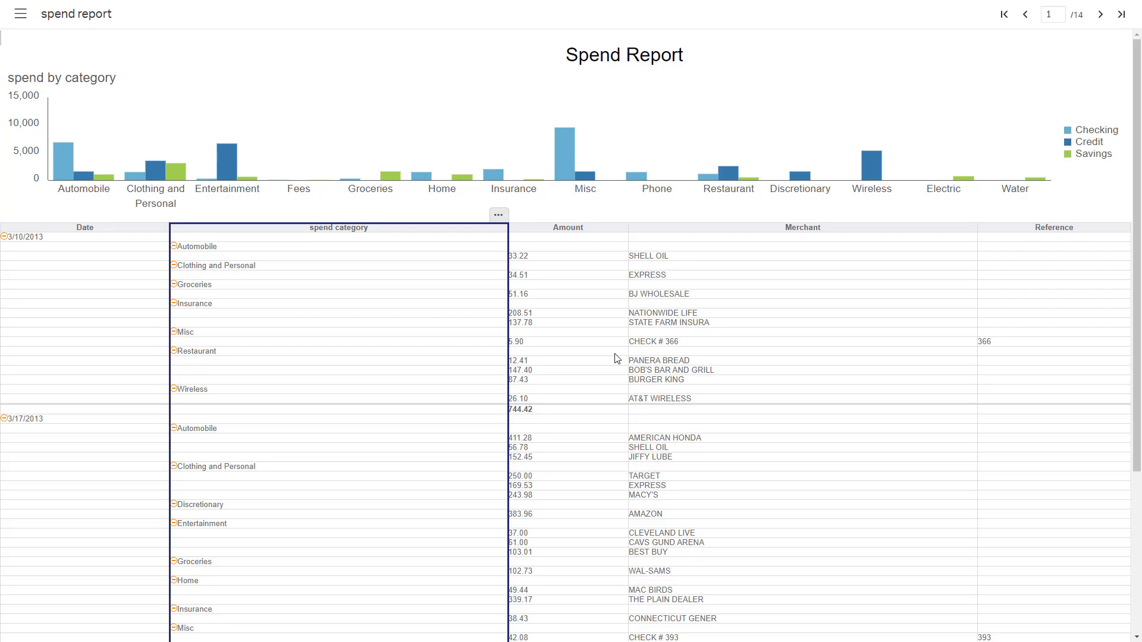
Step: Select the Amount column, then return to the dashboard's profit tab
left_click(567, 287)
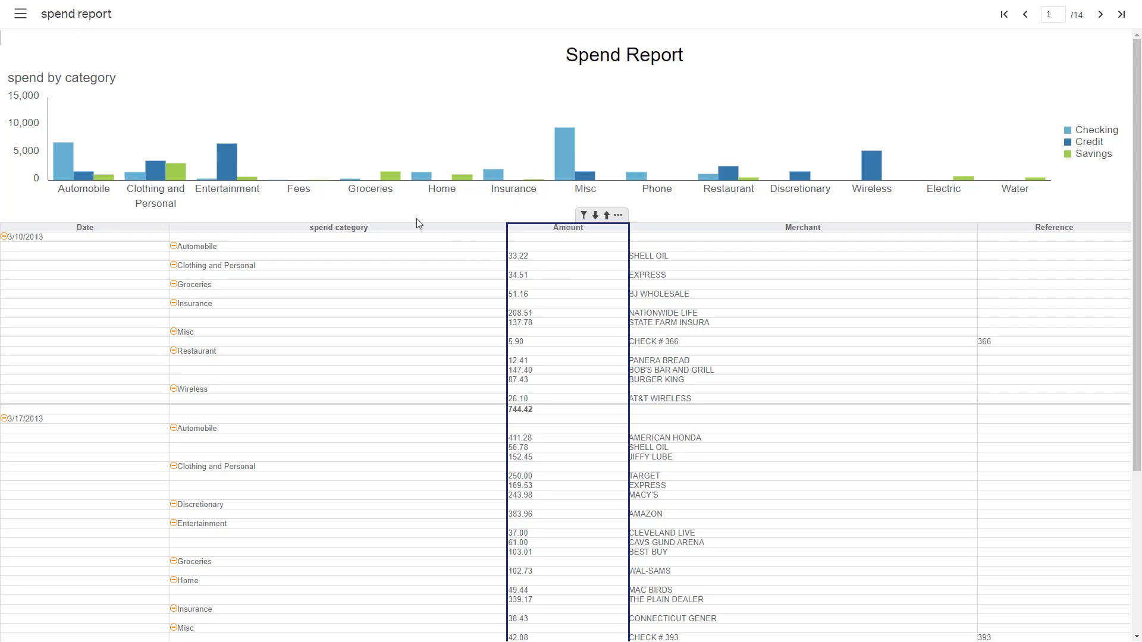
mouse_move(186, 151)
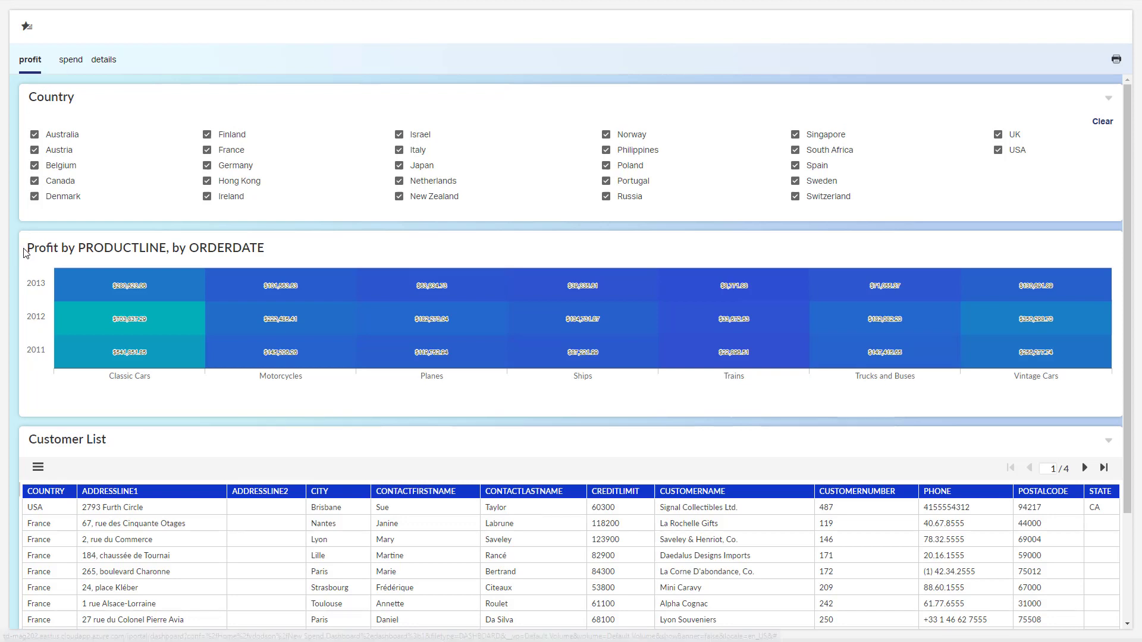
Step: View the dashboard's spend tab, then switch to the details tab
left_click(72, 65)
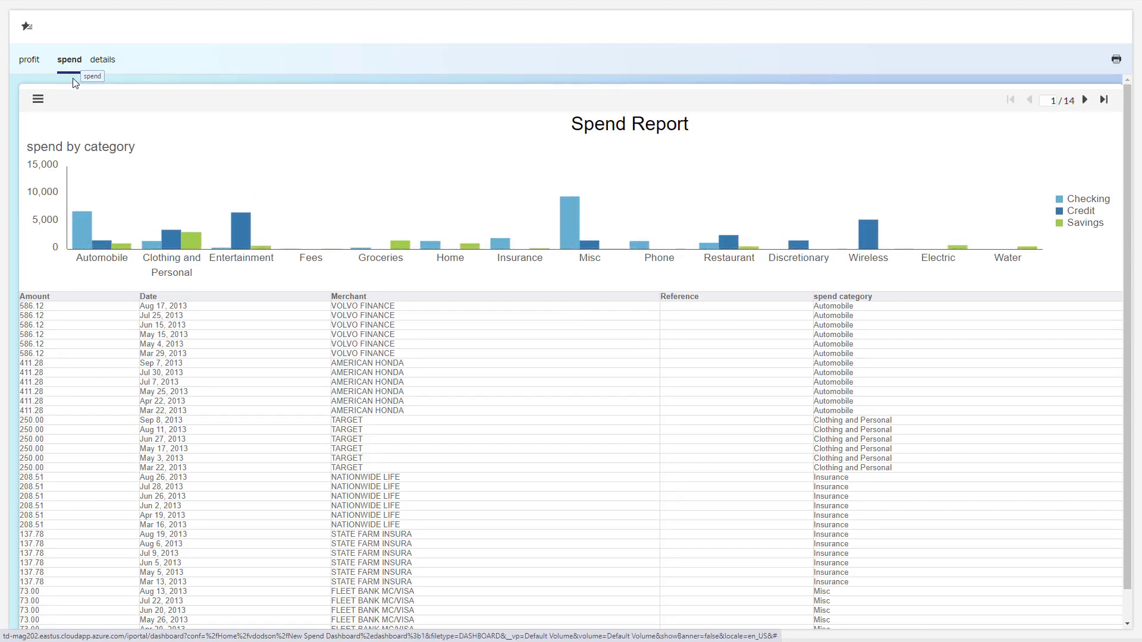
left_click(103, 63)
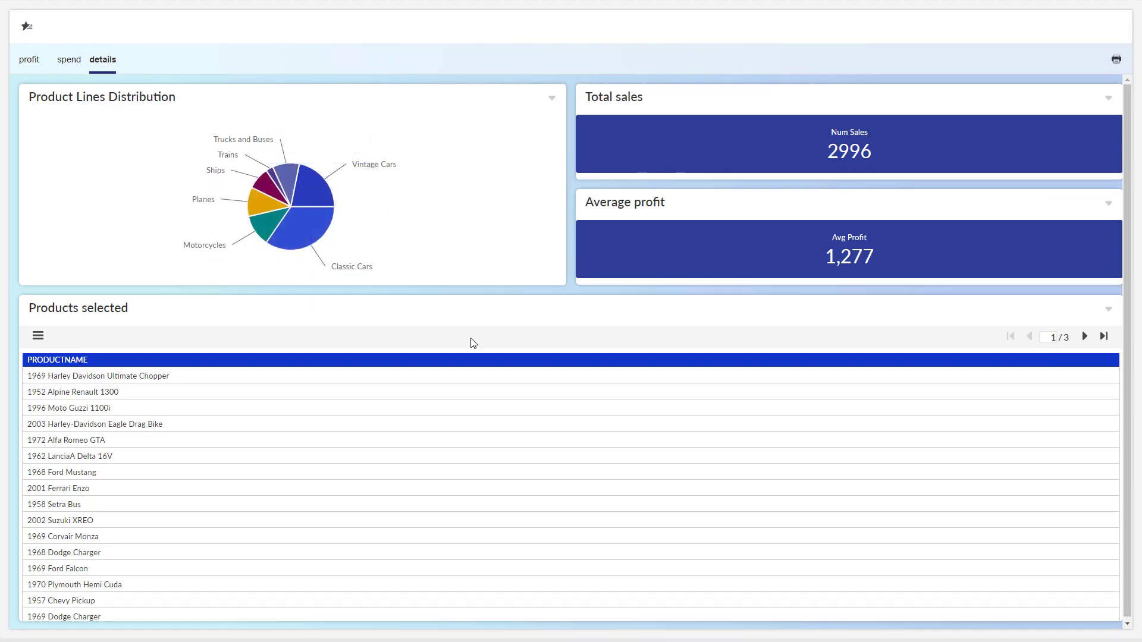
Step: On the profit tab, uncheck France, Germany and Spain in the Country filter
left_click(27, 63)
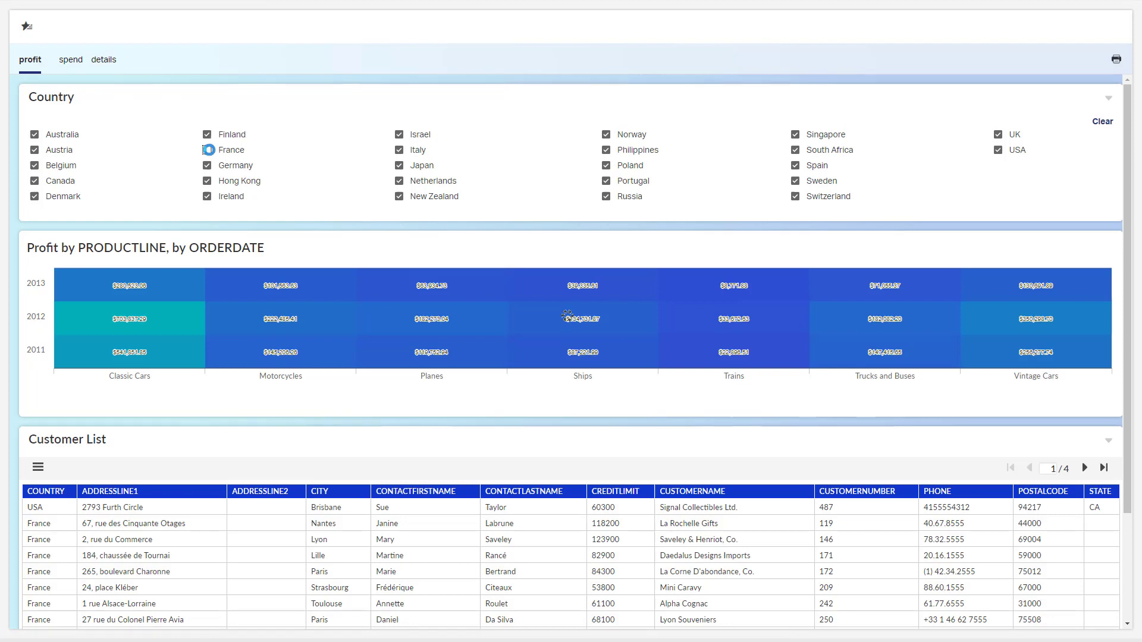
left_click(208, 151)
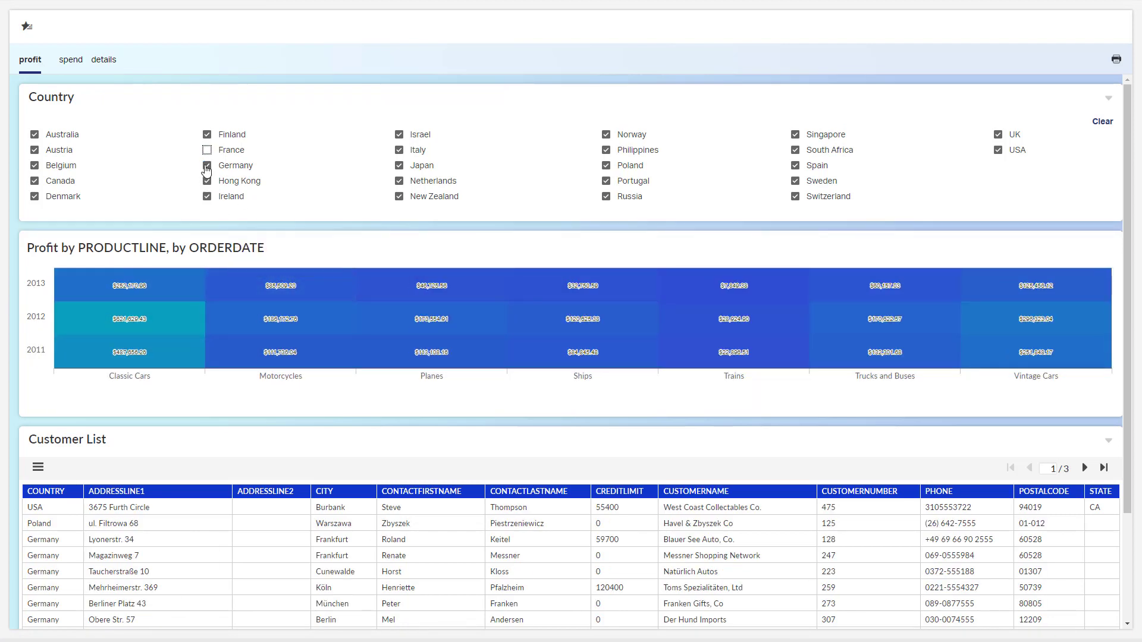
left_click(206, 168)
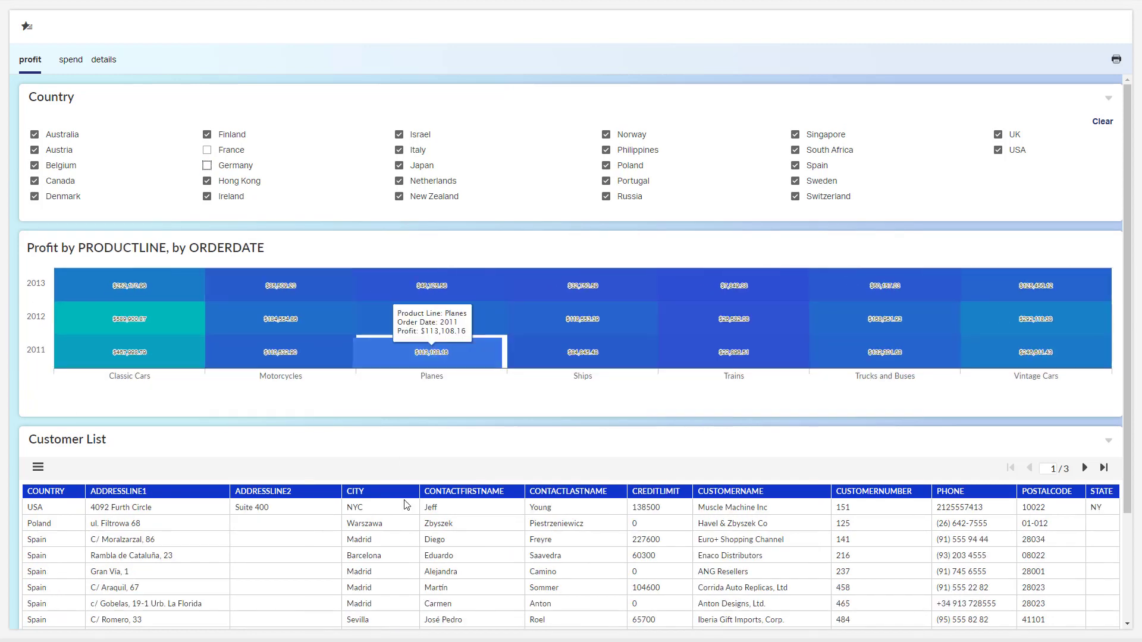
left_click(795, 166)
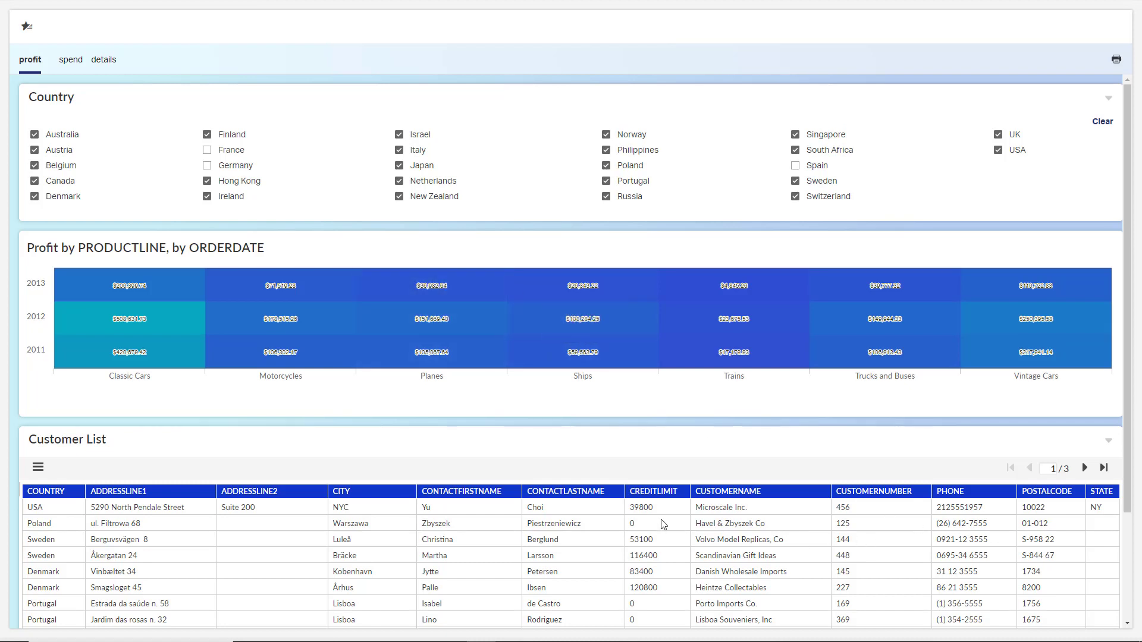
Step: Filter the Customer List to the top 10 CREDITLIMIT values
left_click(686, 491)
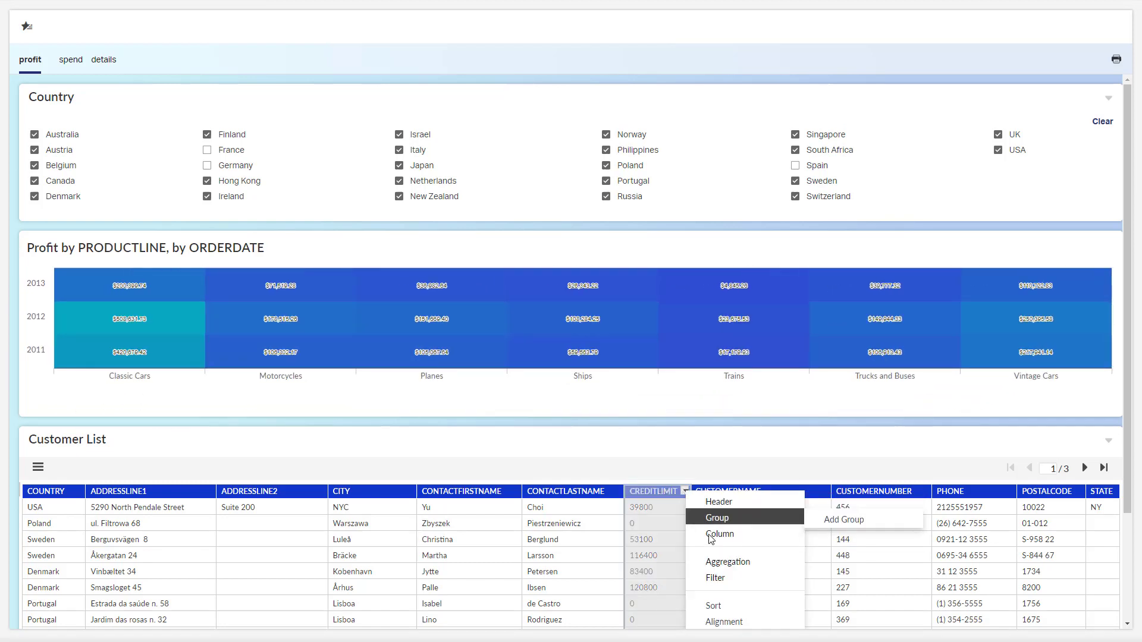
mouse_move(723, 579)
left_click(849, 595)
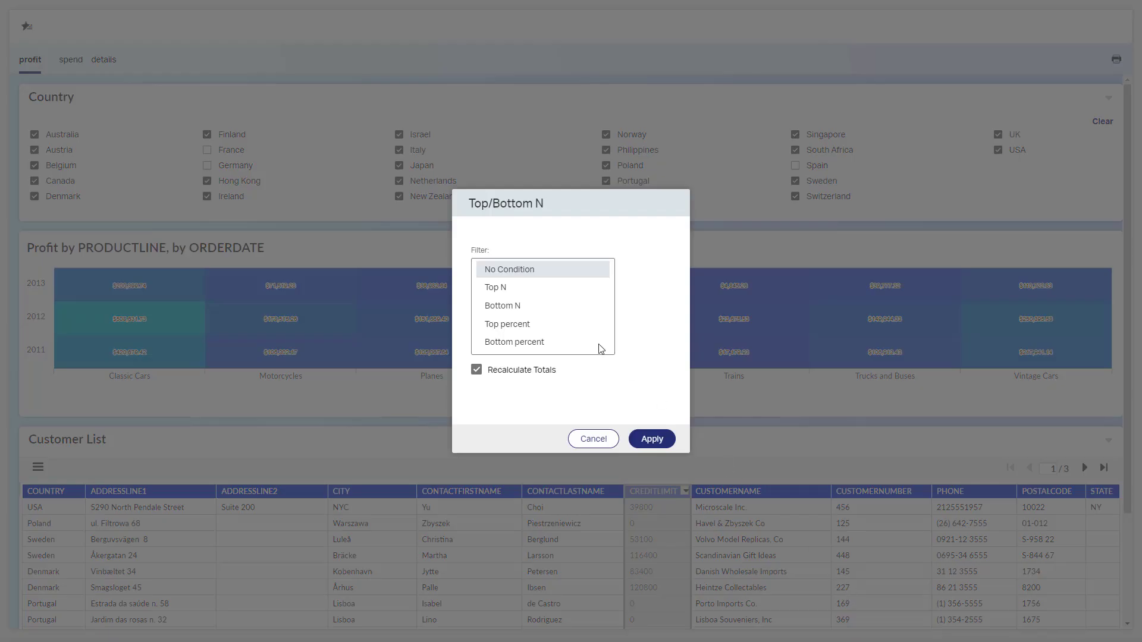
left_click(509, 289)
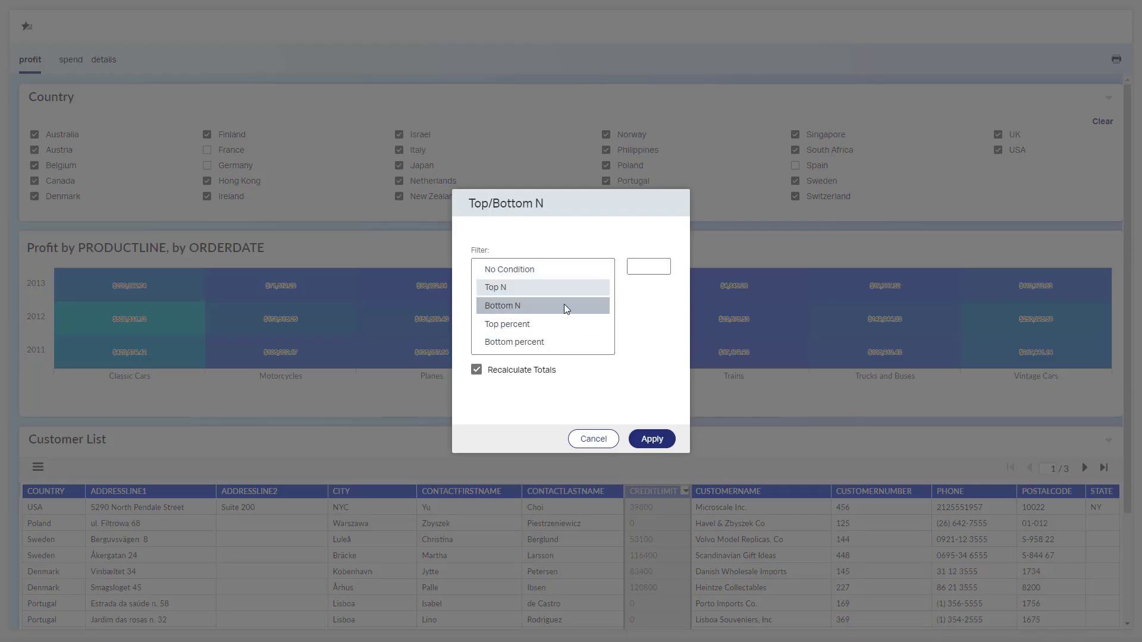
left_click(640, 275)
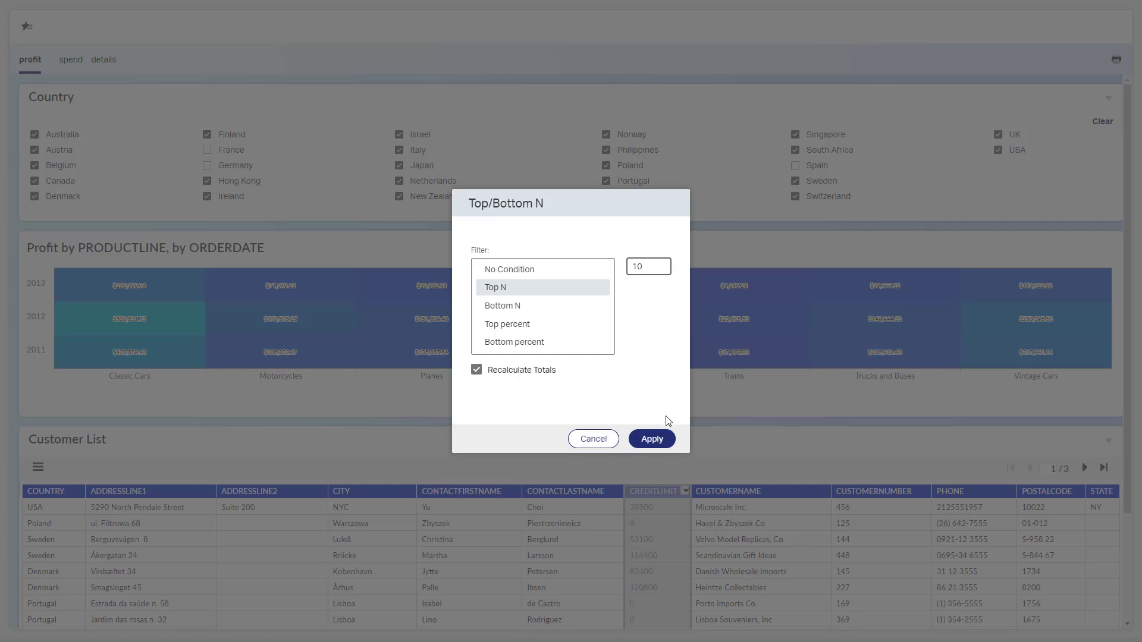
left_click(653, 439)
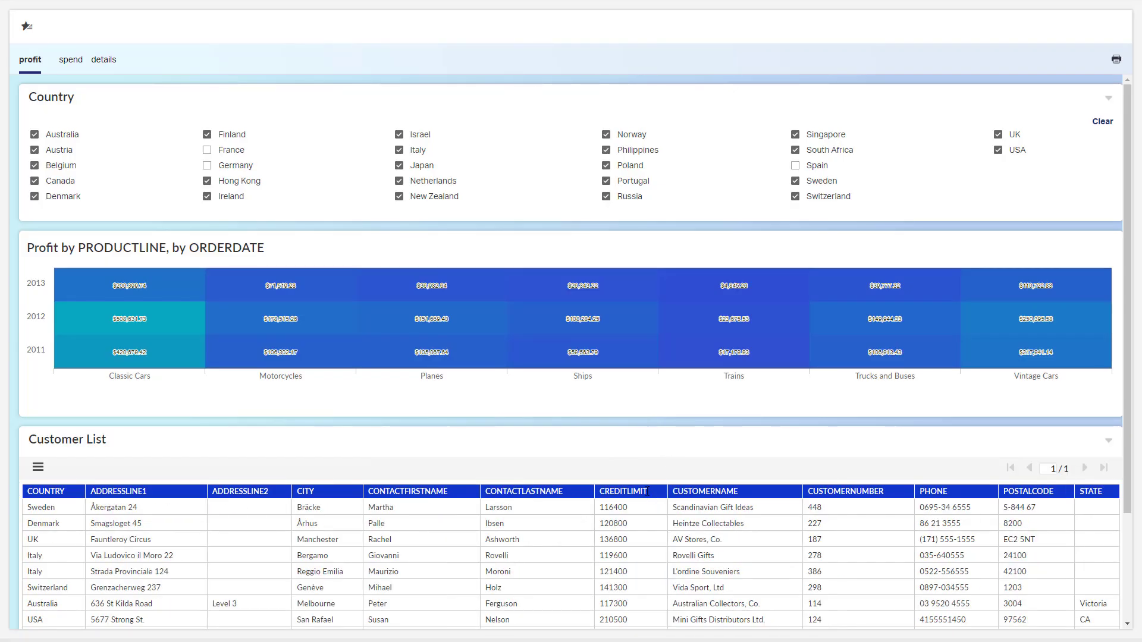
Step: Sort customers by CREDITLIMIT in descending order
left_click(649, 494)
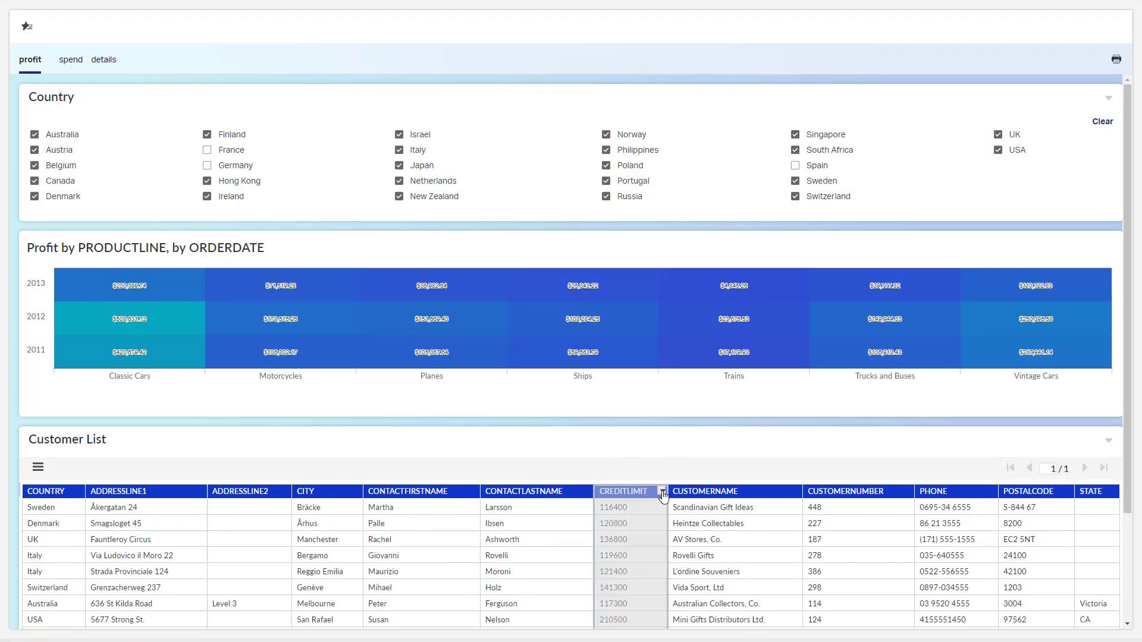
left_click(661, 491)
mouse_move(710, 606)
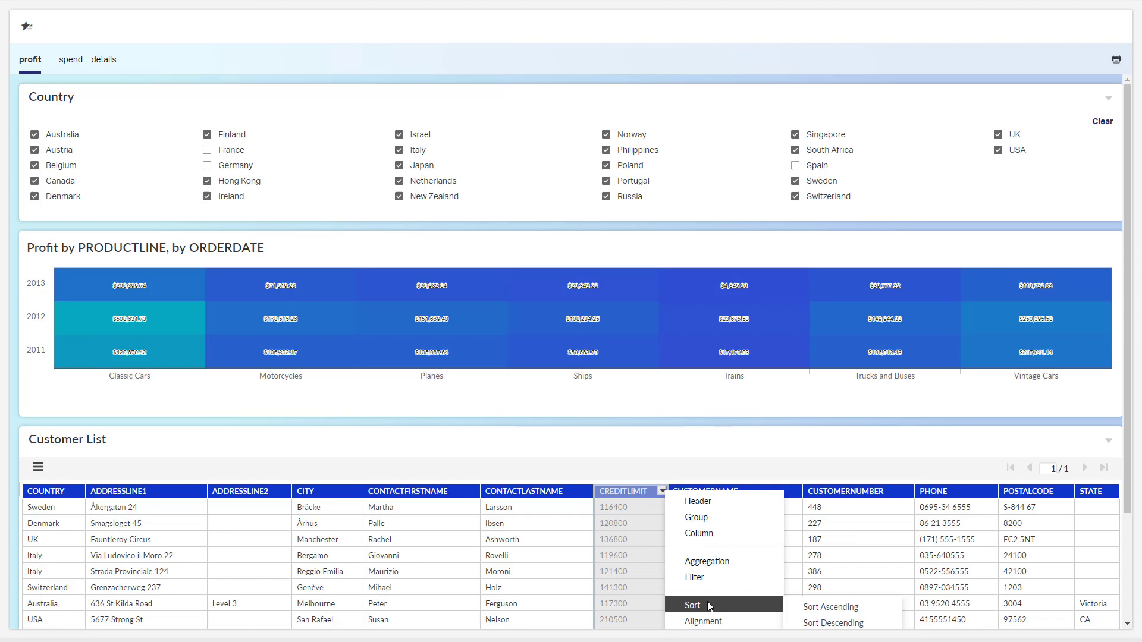
left_click(821, 622)
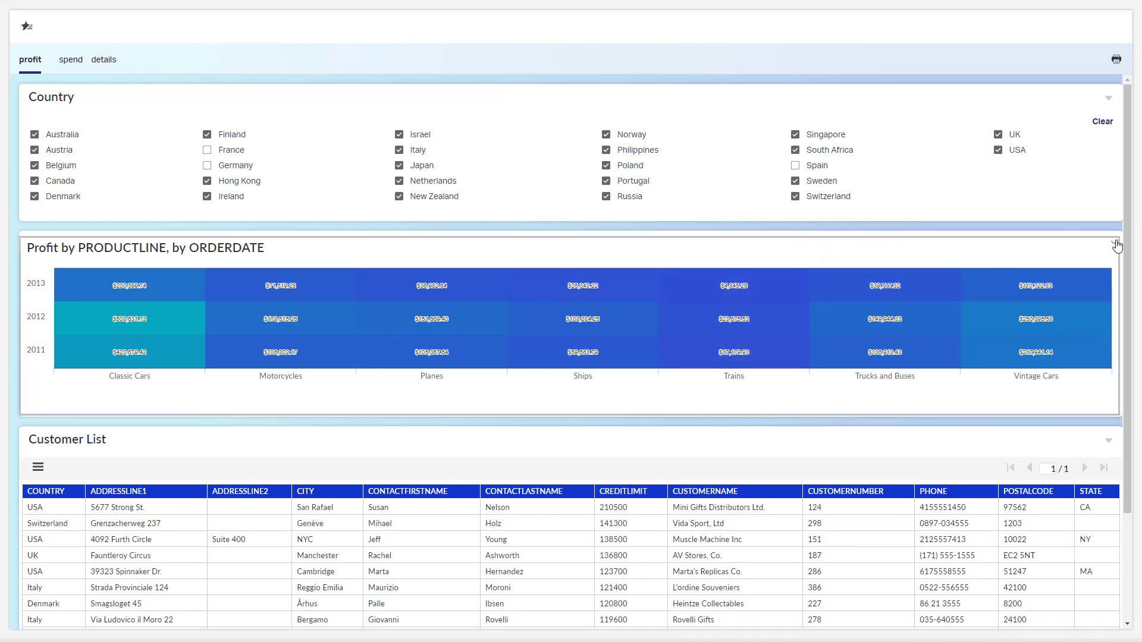
Step: Turn off Value Series Show Labels in the profit heatmap's chart format
left_click(1113, 242)
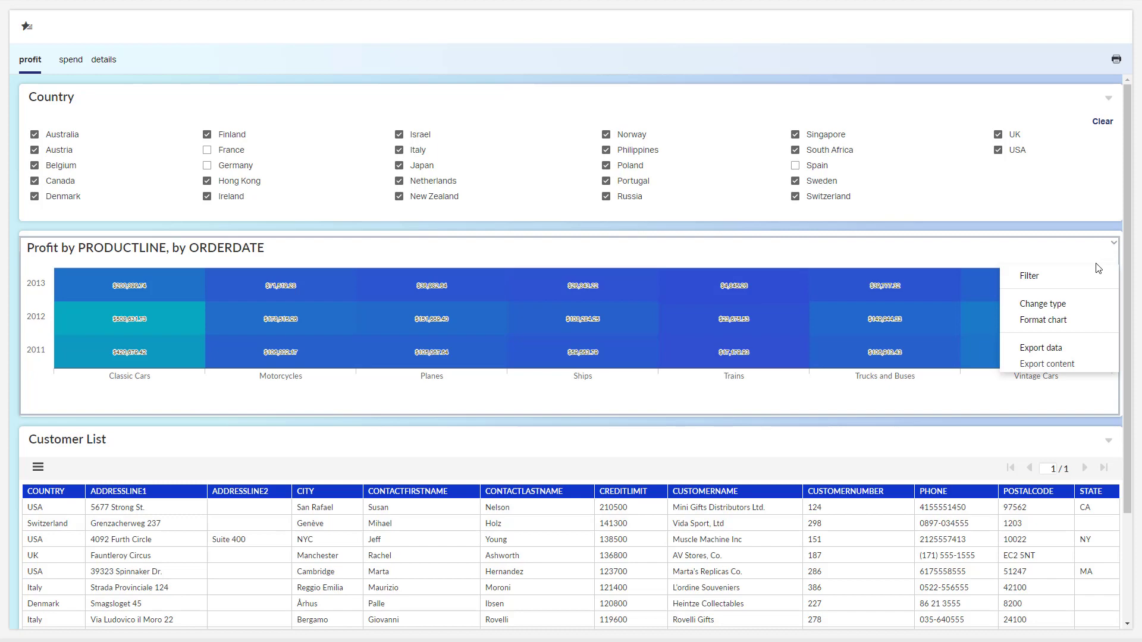
left_click(1063, 320)
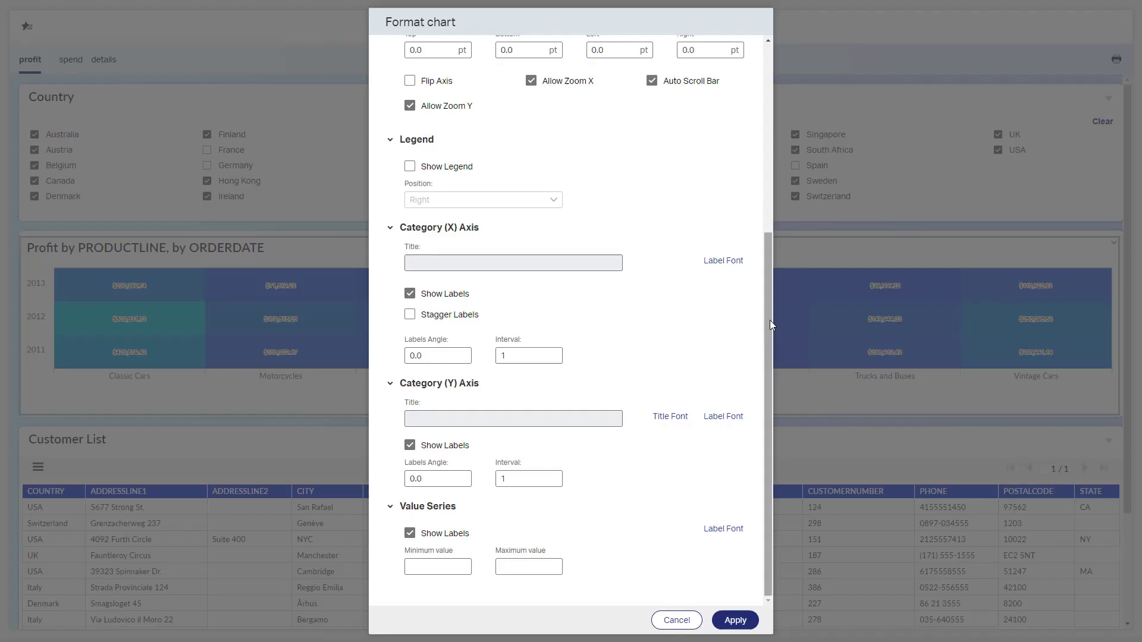
left_click(410, 533)
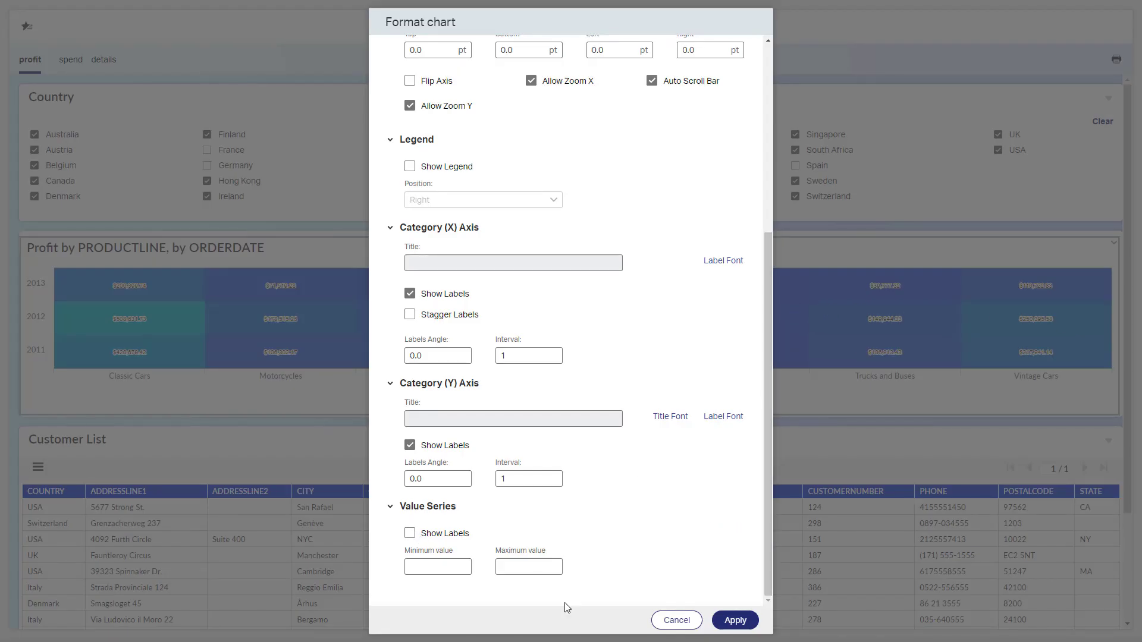
left_click(734, 620)
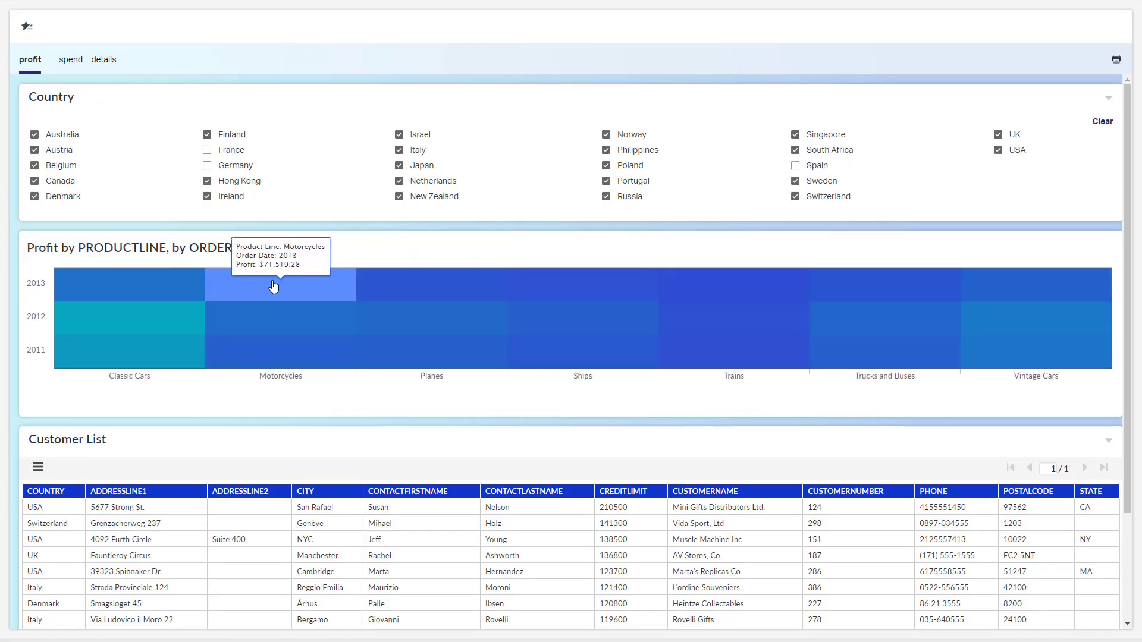
Step: Drill Motorcycles down to products and filter to the 1936 Harley Davidson El Knucklehead
left_click(327, 367)
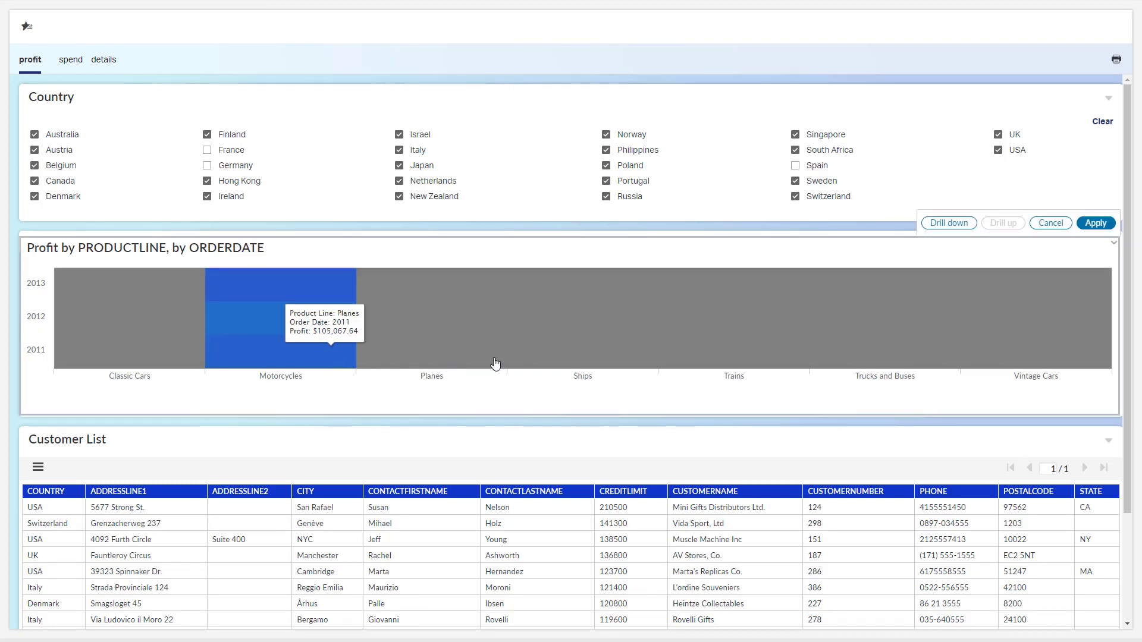
left_click(962, 223)
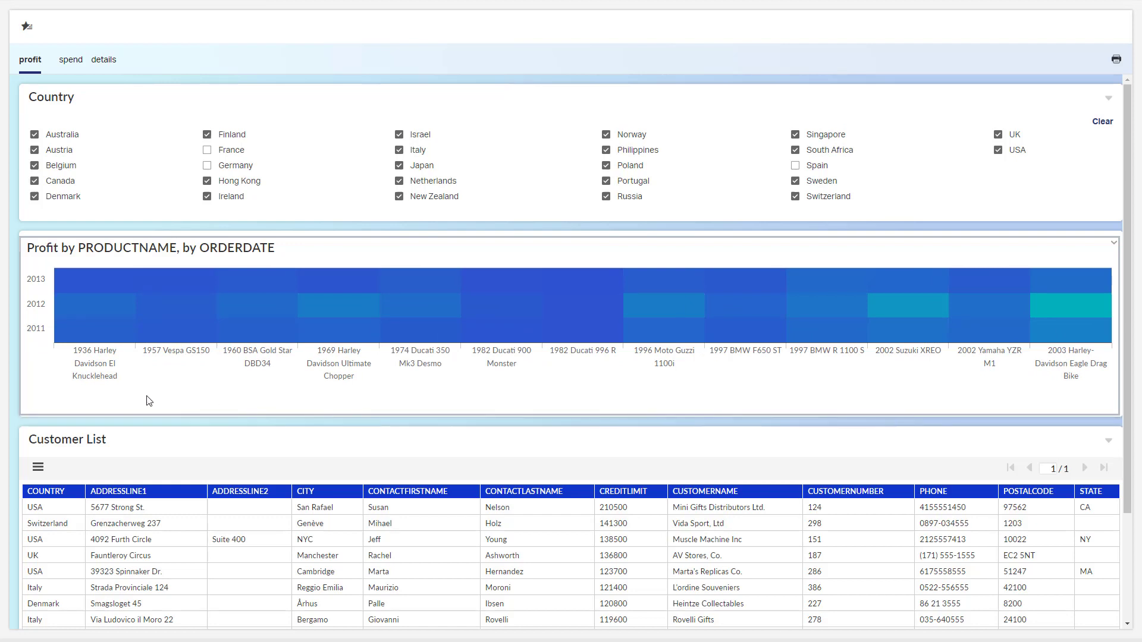
left_click(109, 339)
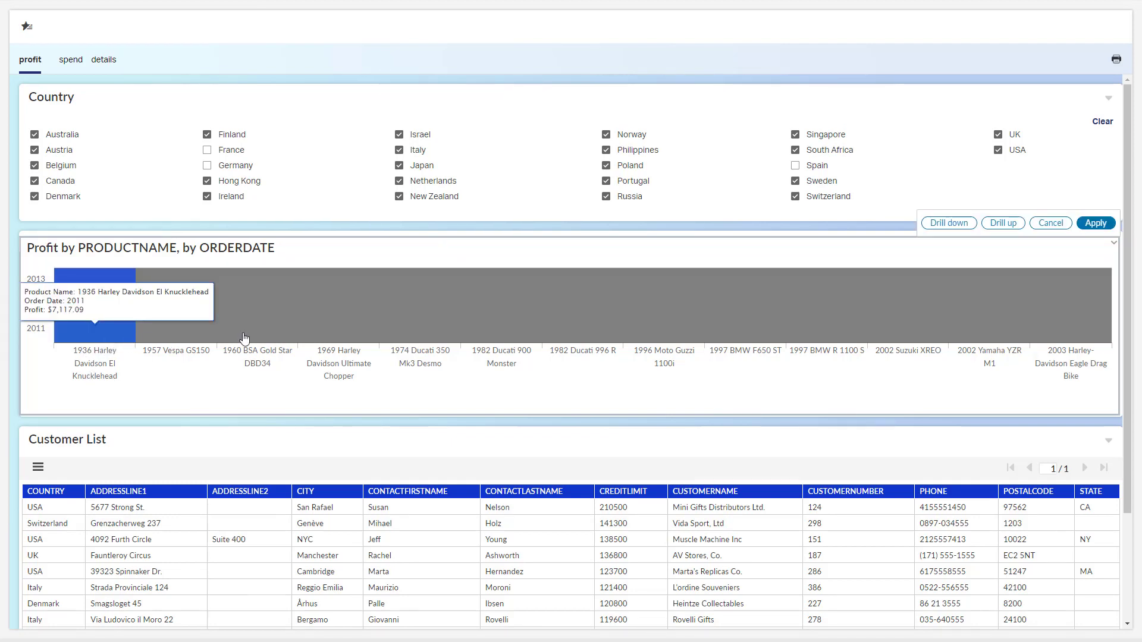
left_click(1102, 224)
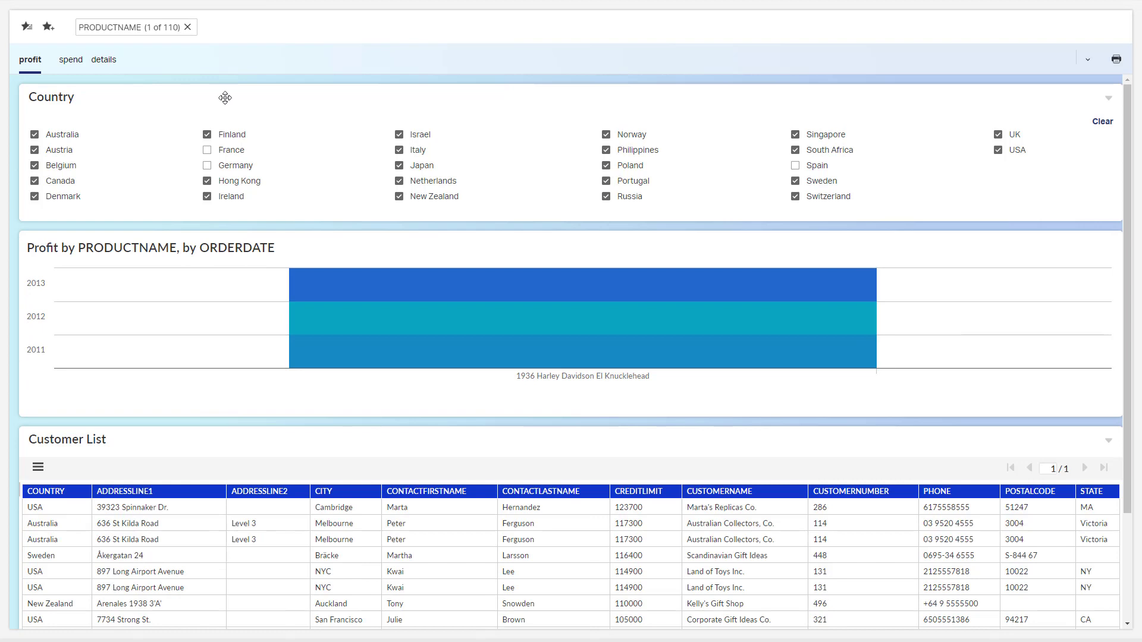
Step: Search PRODUCTNAME for 'Harl' and add the 1969 Ultimate Chopper and 2003 Eagle Drag Bike
left_click(141, 30)
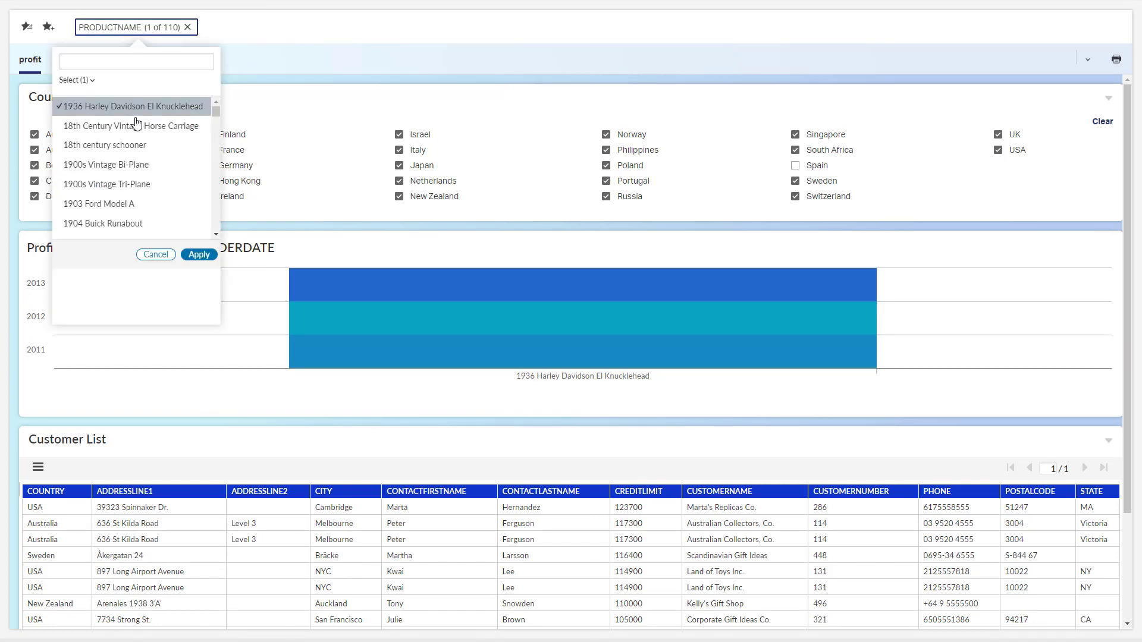
left_click(125, 63)
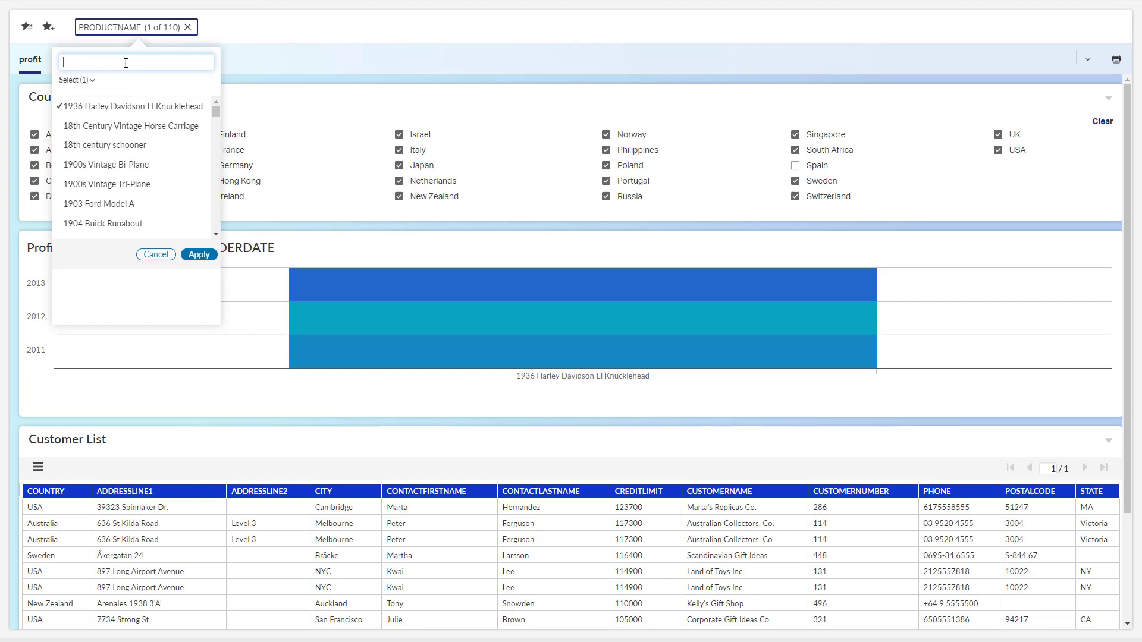
type("Har")
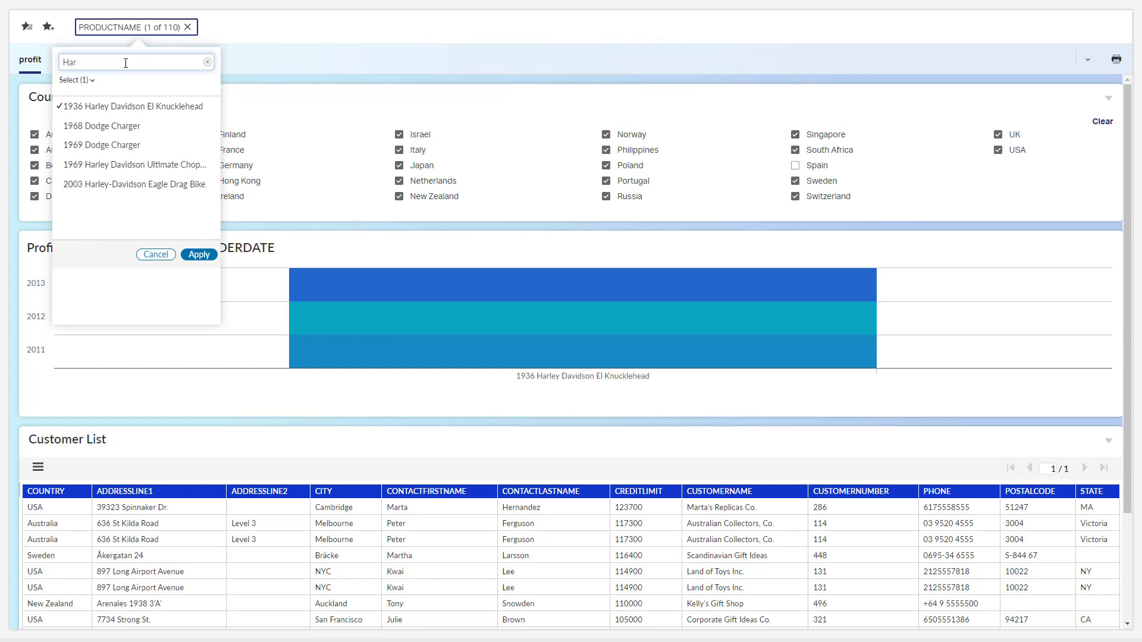
type("l")
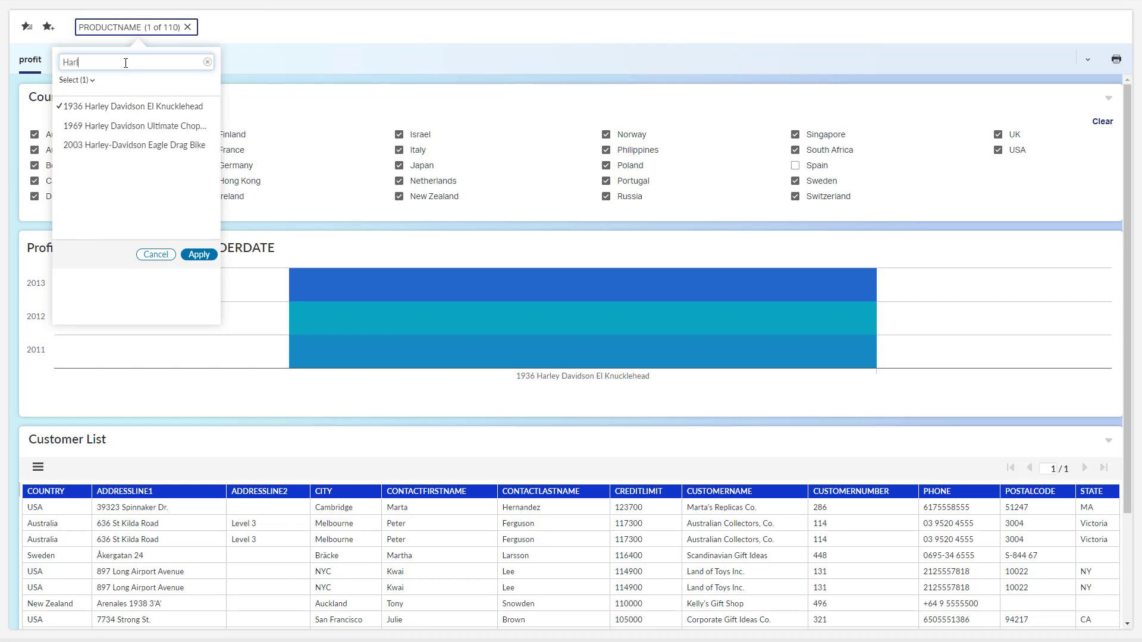
left_click(95, 126)
left_click(99, 149)
left_click(199, 254)
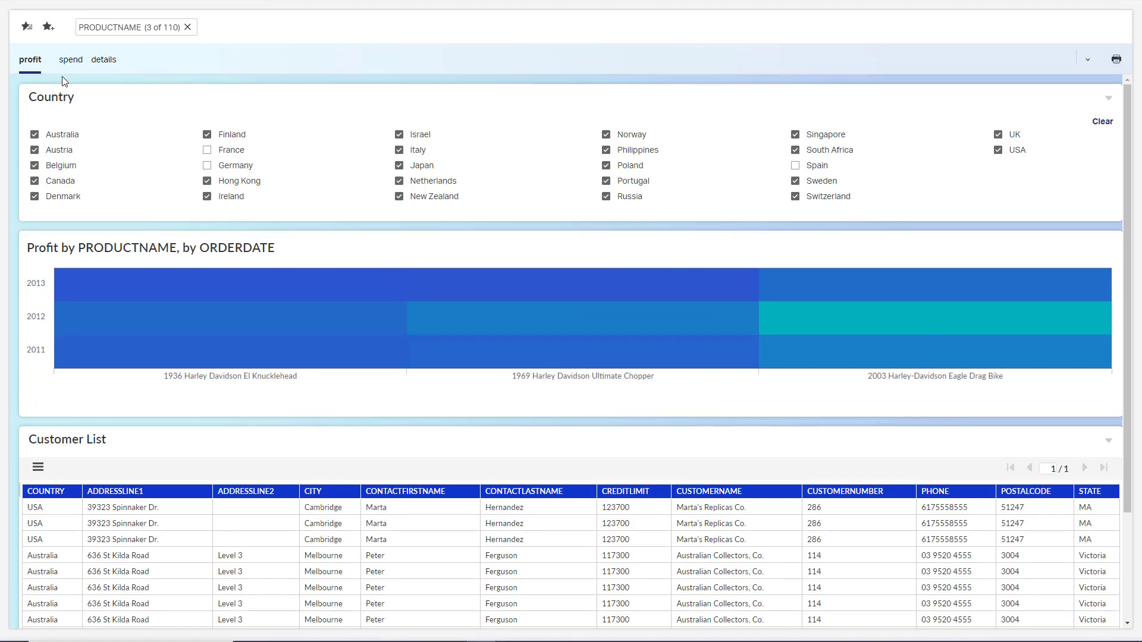
Step: From the details page, save the Harley-filtered view as favorite 'Harley sales', then review the PRODUCTNAME filter unchanged
left_click(103, 62)
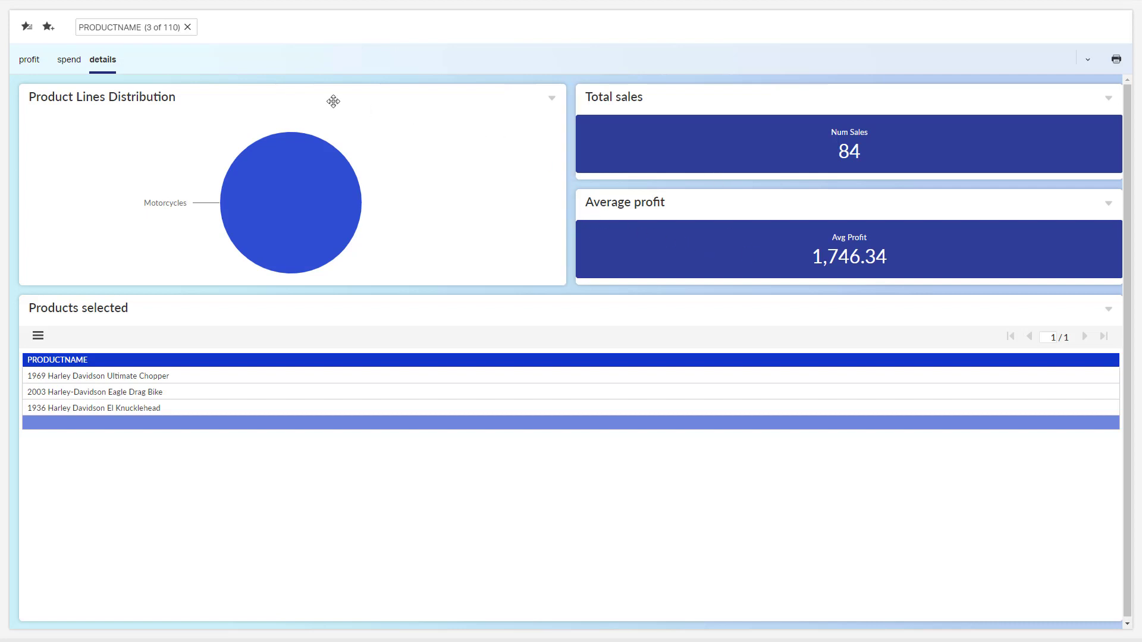
left_click(49, 28)
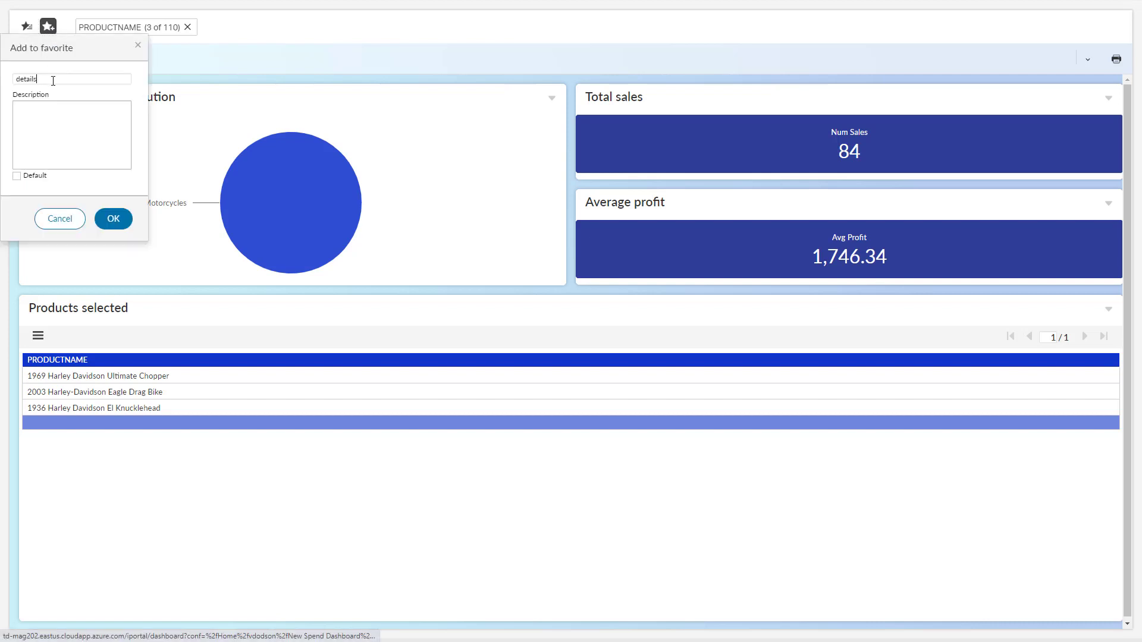
left_click_drag(53, 80, 2, 79)
type("Harle")
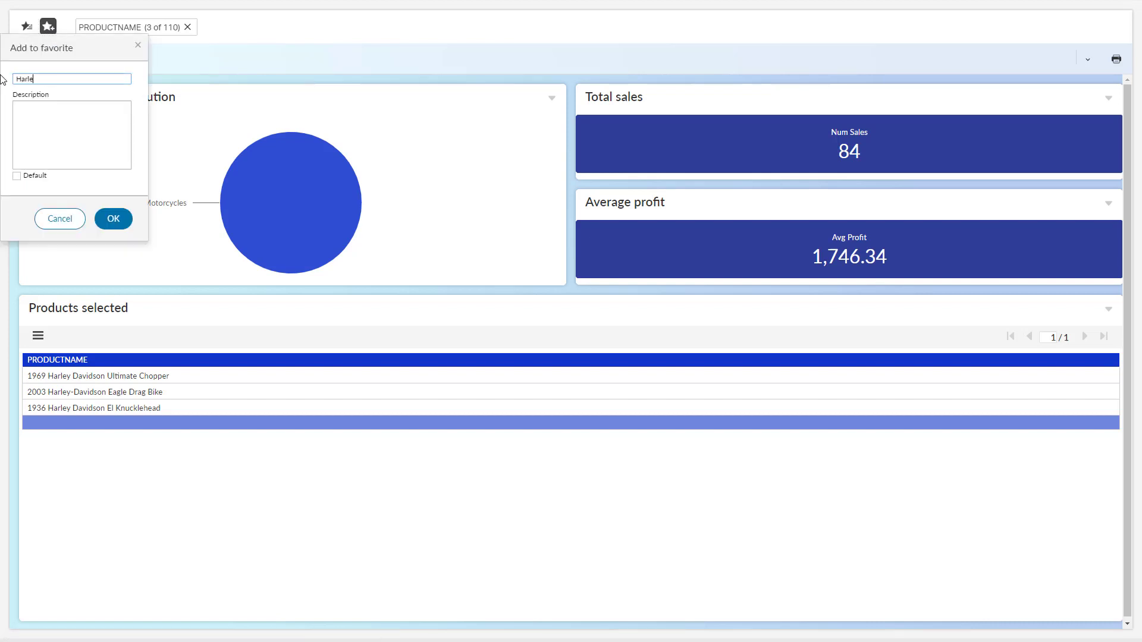
type("y sales")
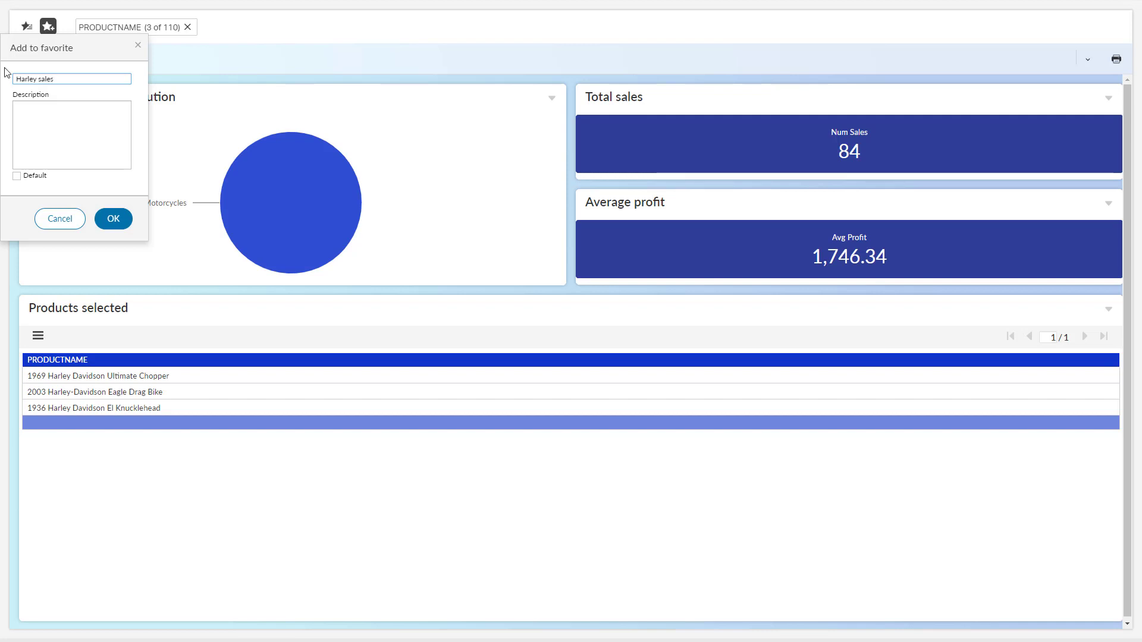
left_click(115, 217)
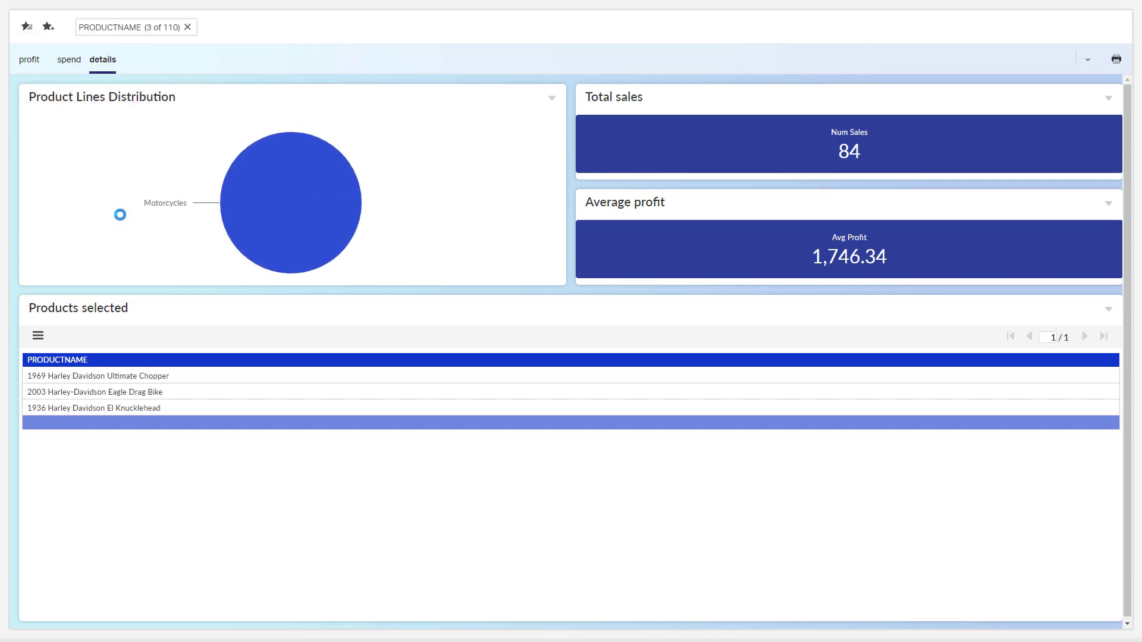
left_click(151, 32)
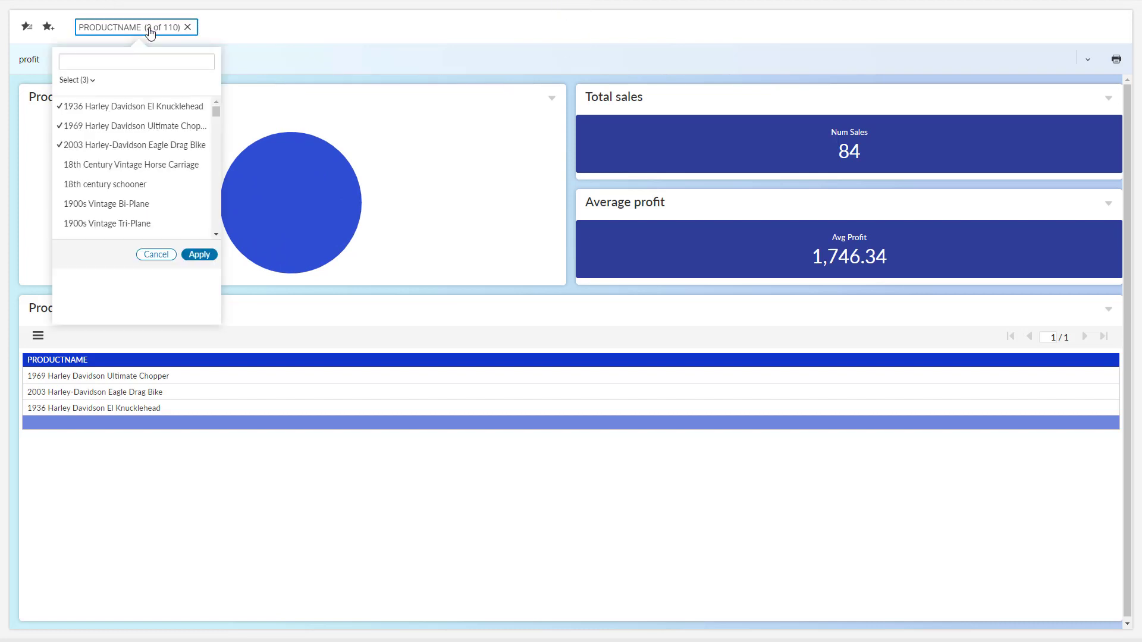
left_click(171, 255)
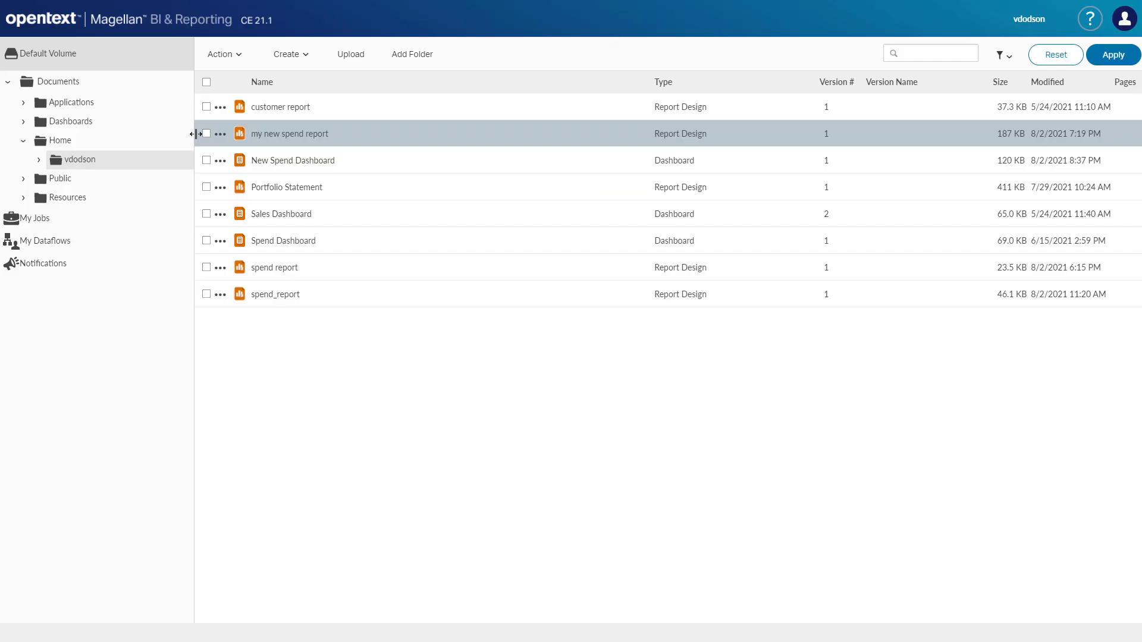
Step: Show the action menu for the 'my new spend report' file in the Home folder
left_click(220, 135)
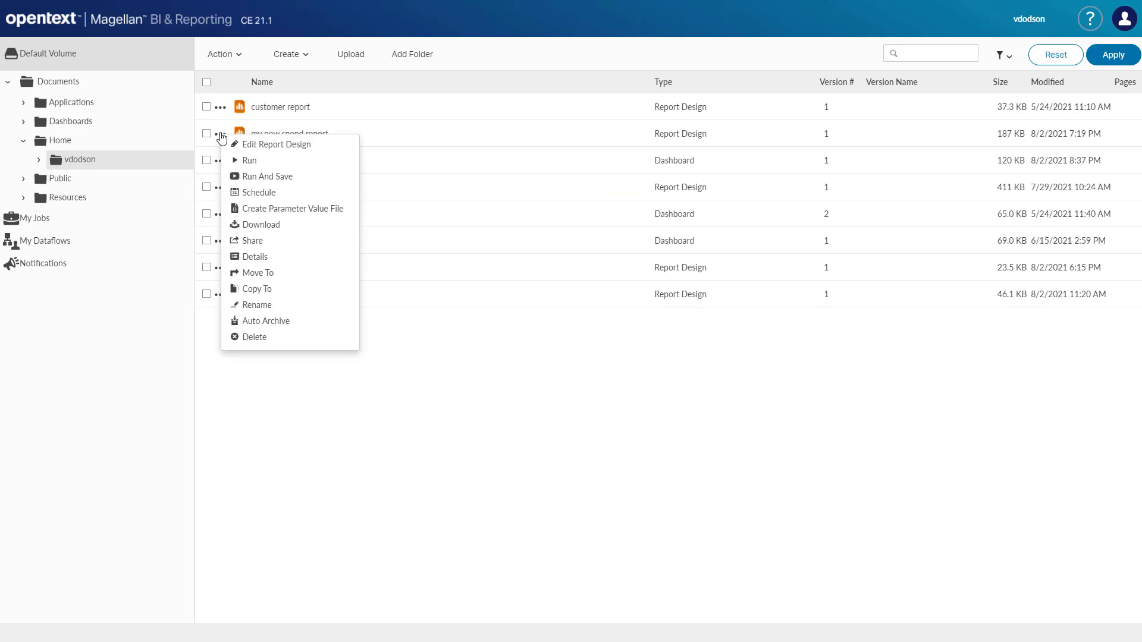